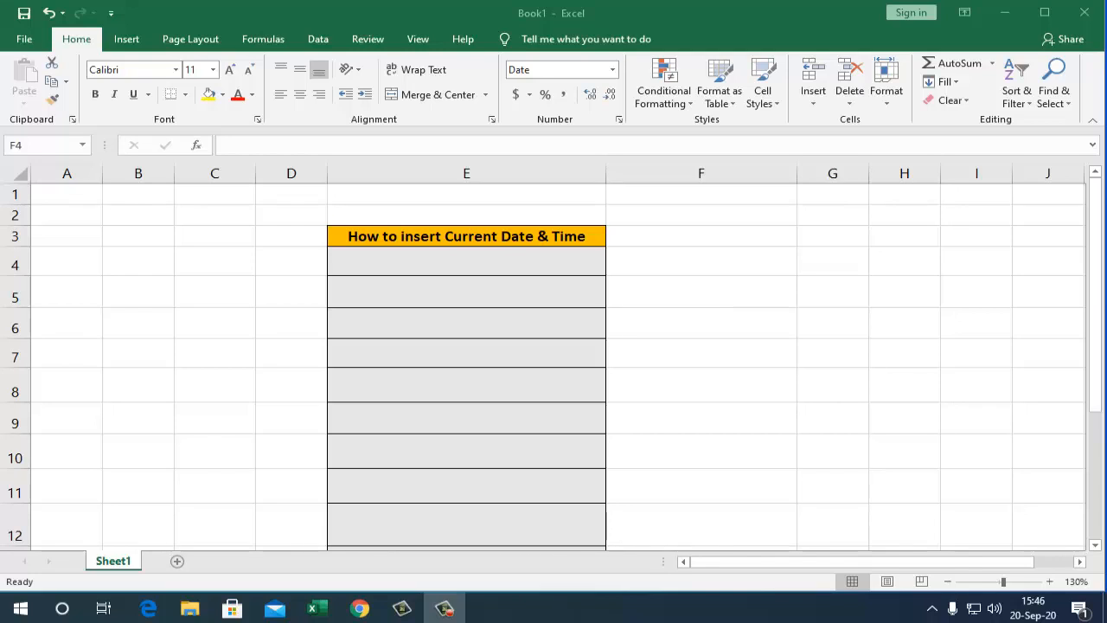
- Enter the formula =now() in cell E4 to insert the current date and time
shift+click(519, 264)
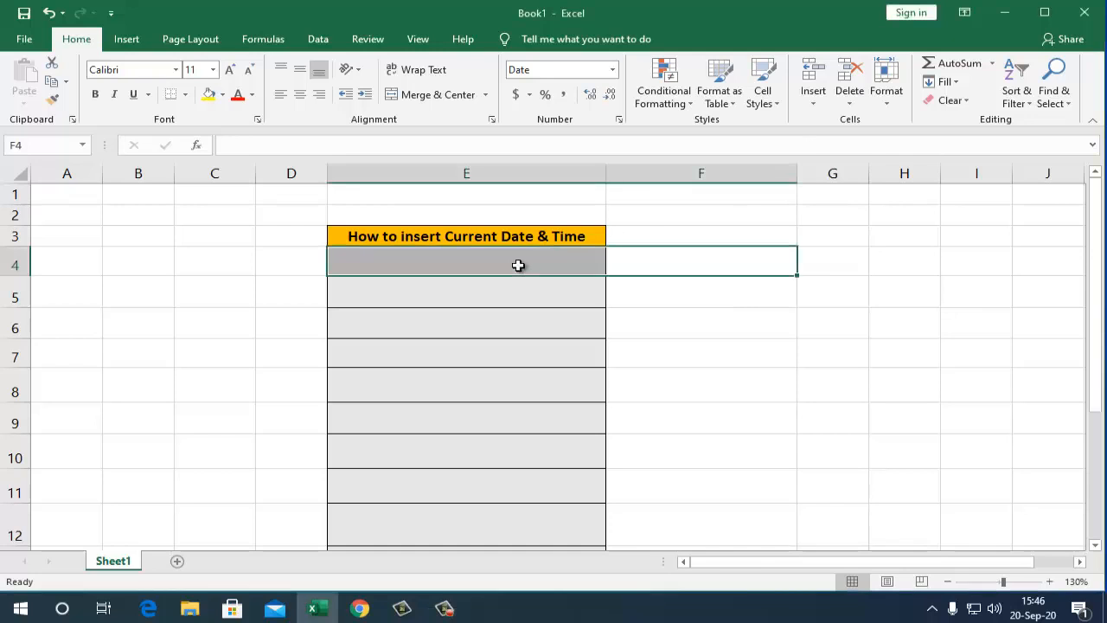
click(518, 265)
text(=now)
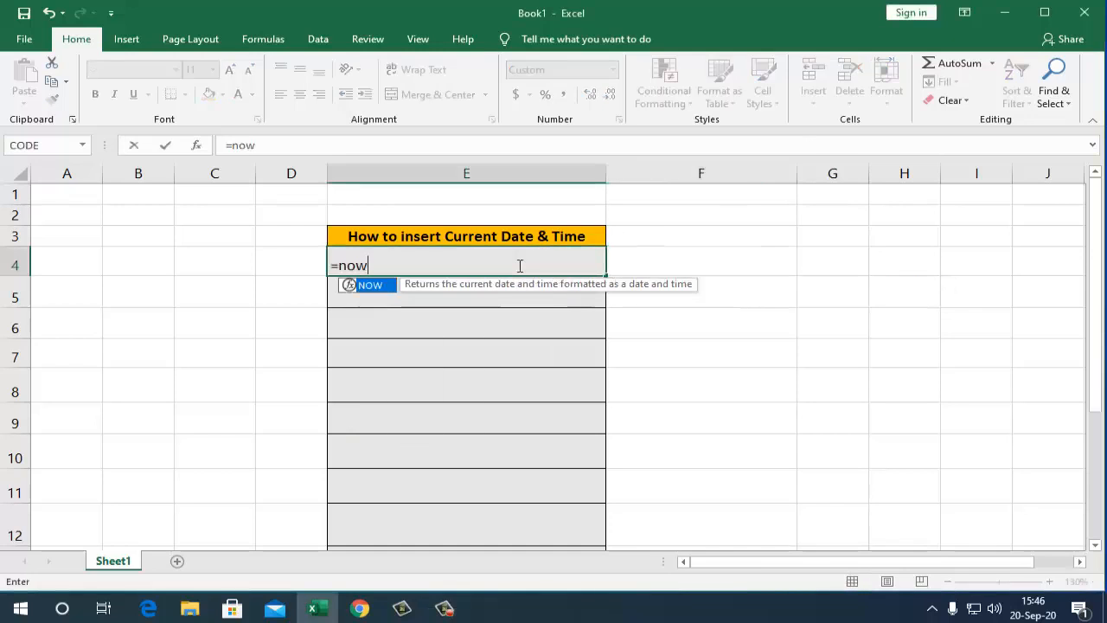
text(())
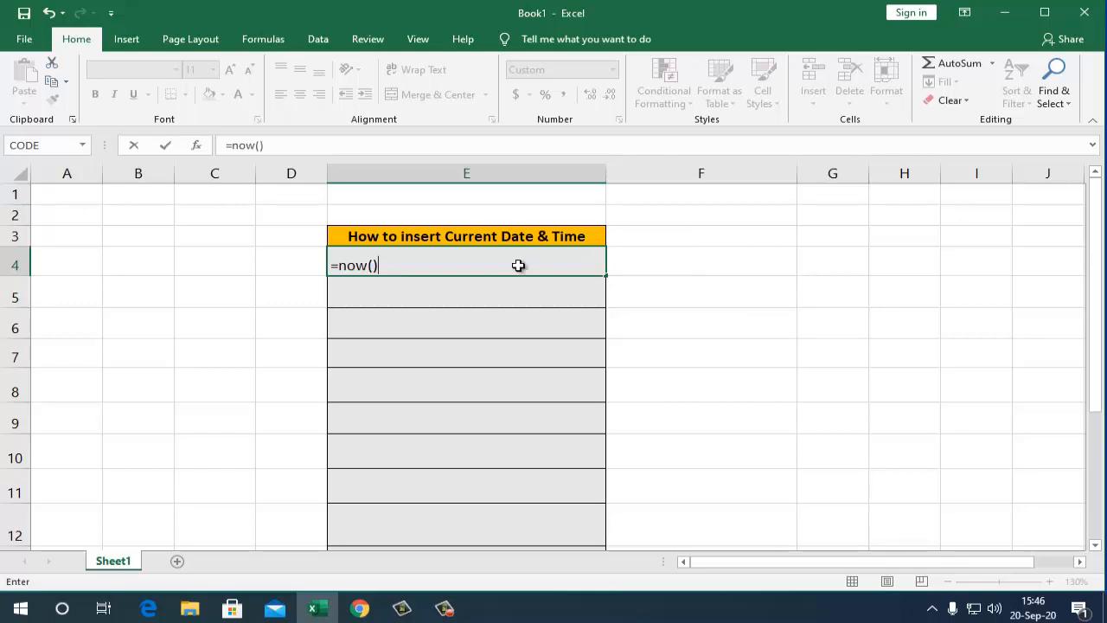
key(Return)
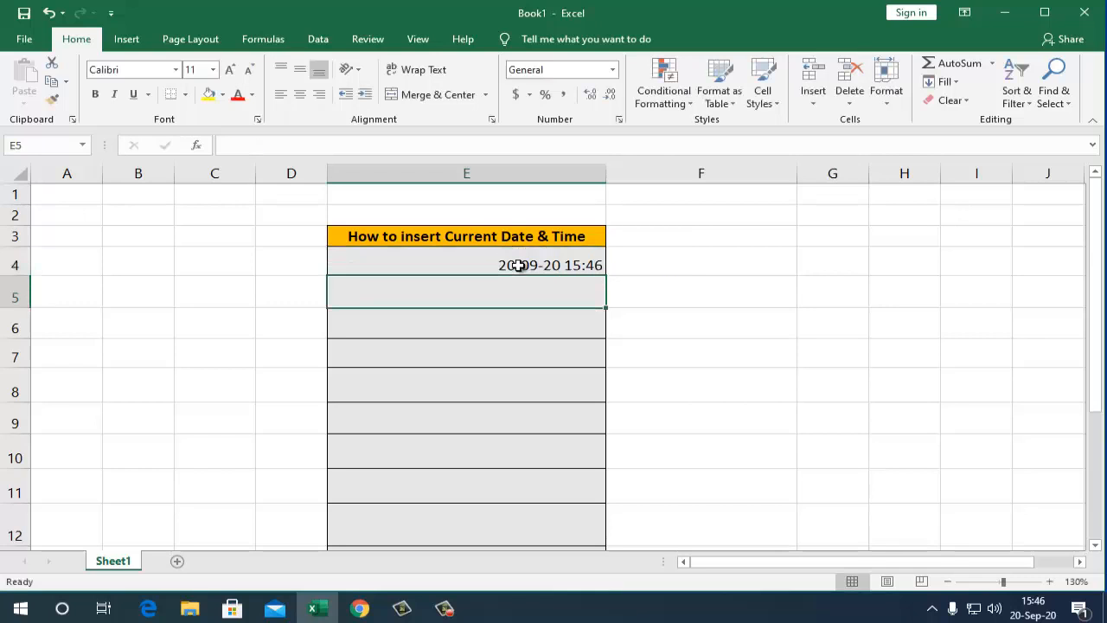
click(550, 265)
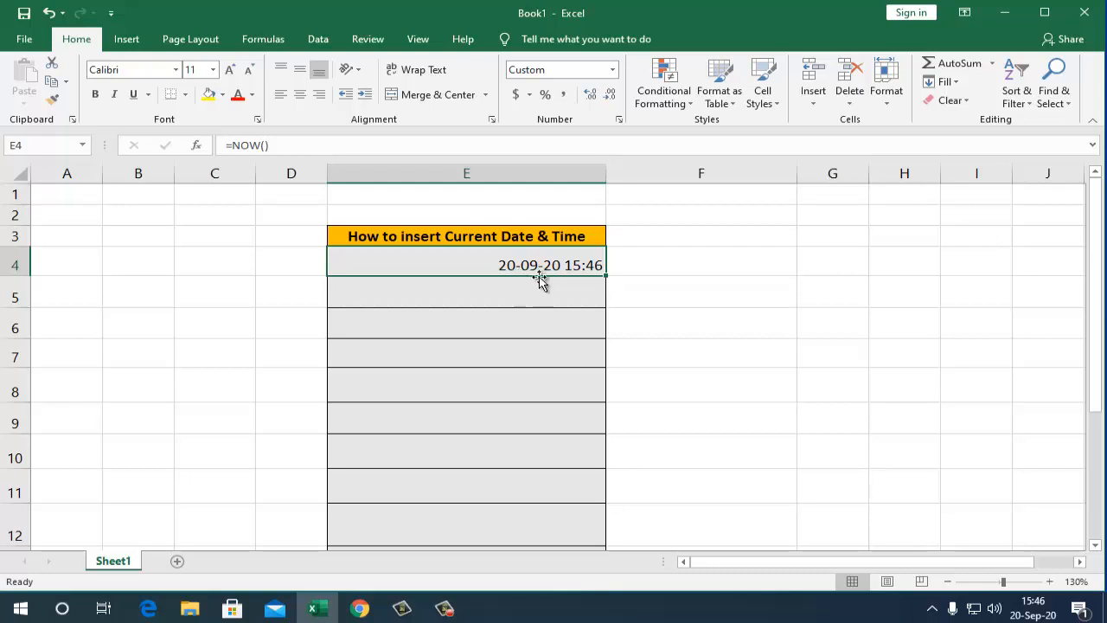
- Enter the format label "dd mm yy" in cell F4 beside the date
click(626, 270)
text(dd)
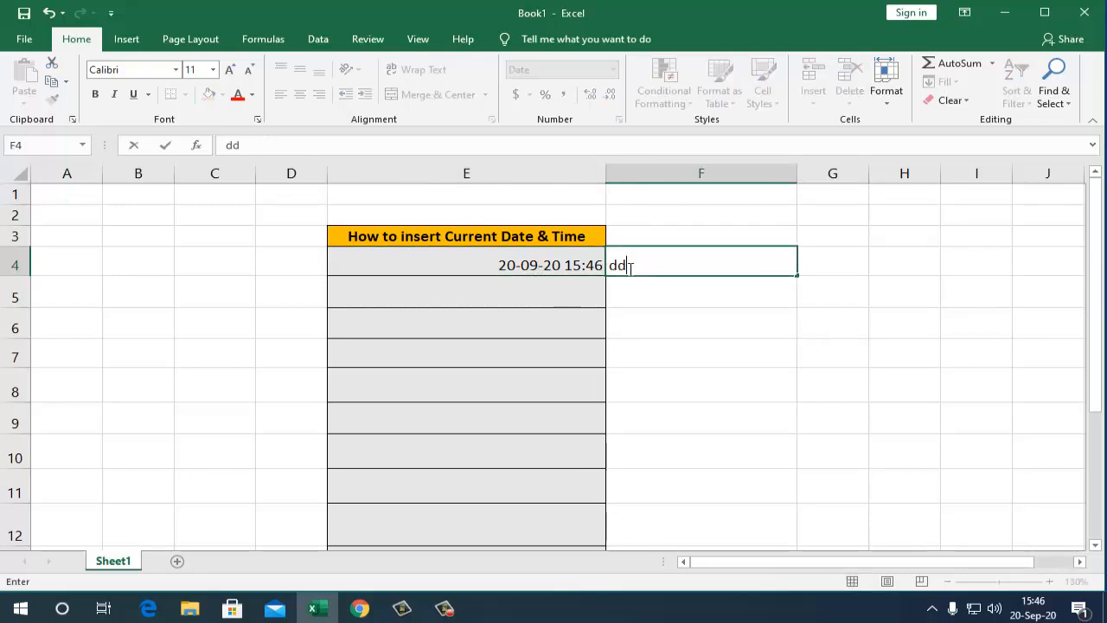
text( mm ttt)
key(BackSpace)
key(BackSpace)
key(BackSpace)
key(BackSpace)
text(yy)
key(Return)
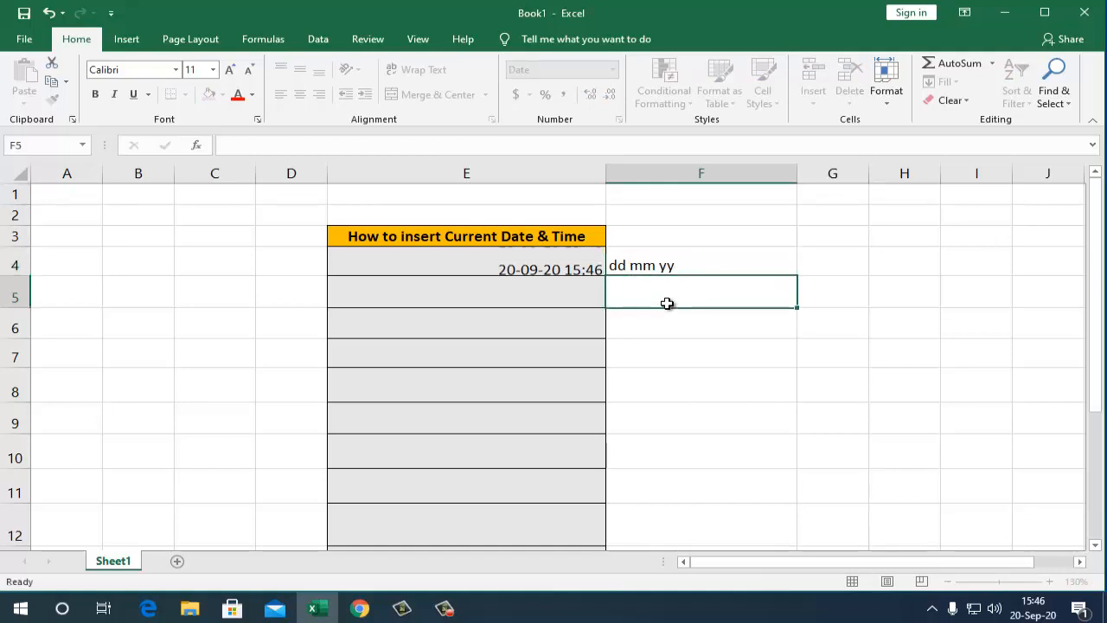
- Switch to the Windows date and time settings and open the regional data formats for changing
click(595, 264)
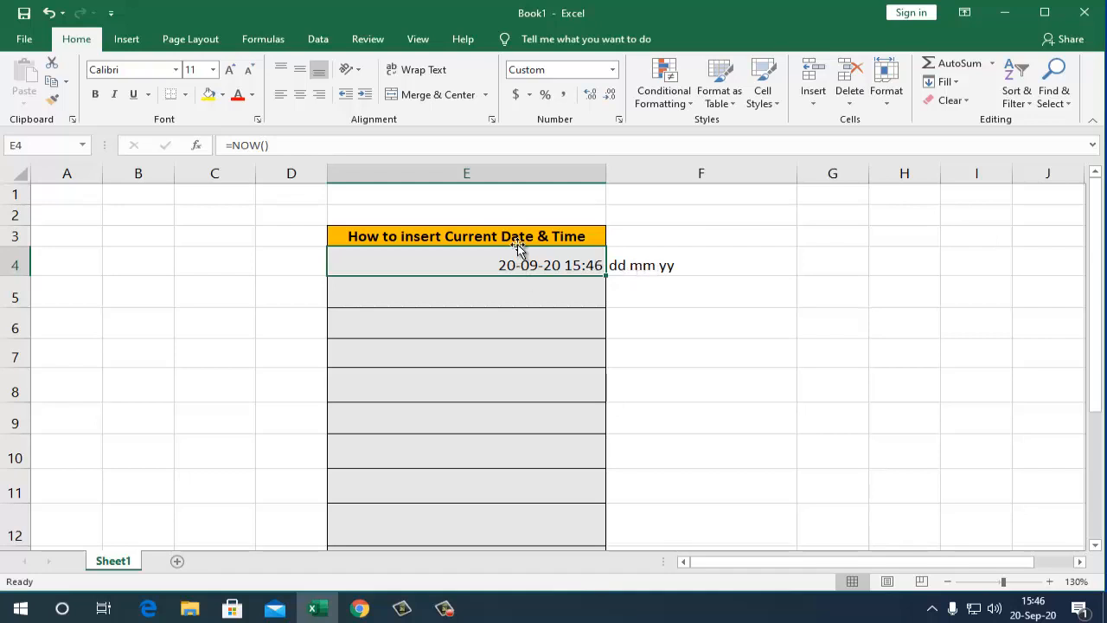
mouse_move(1038, 607)
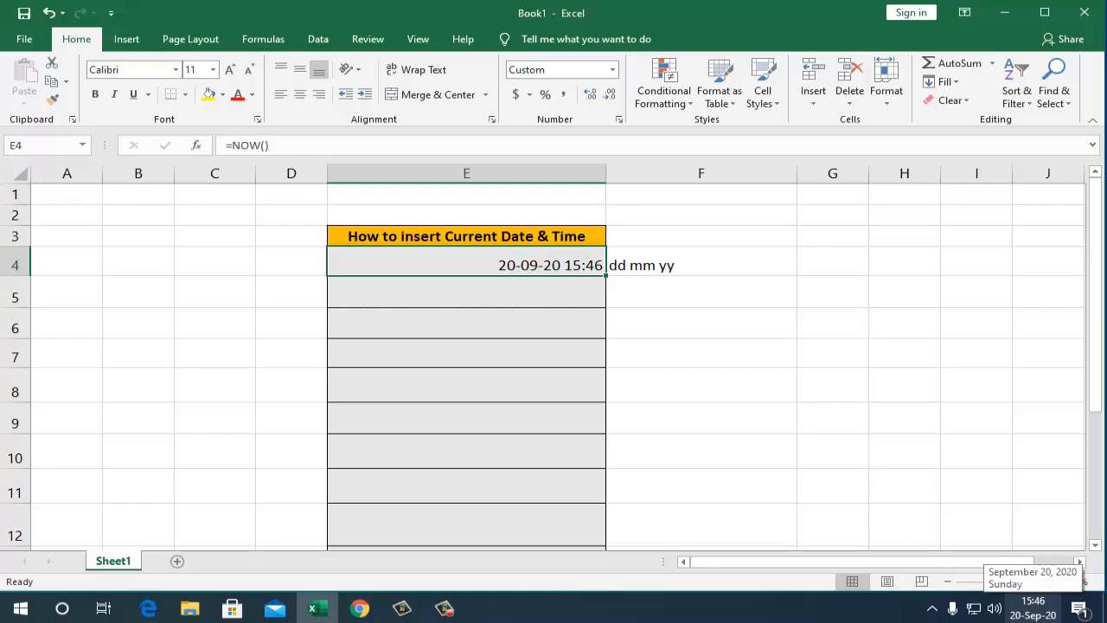
right_click(1038, 607)
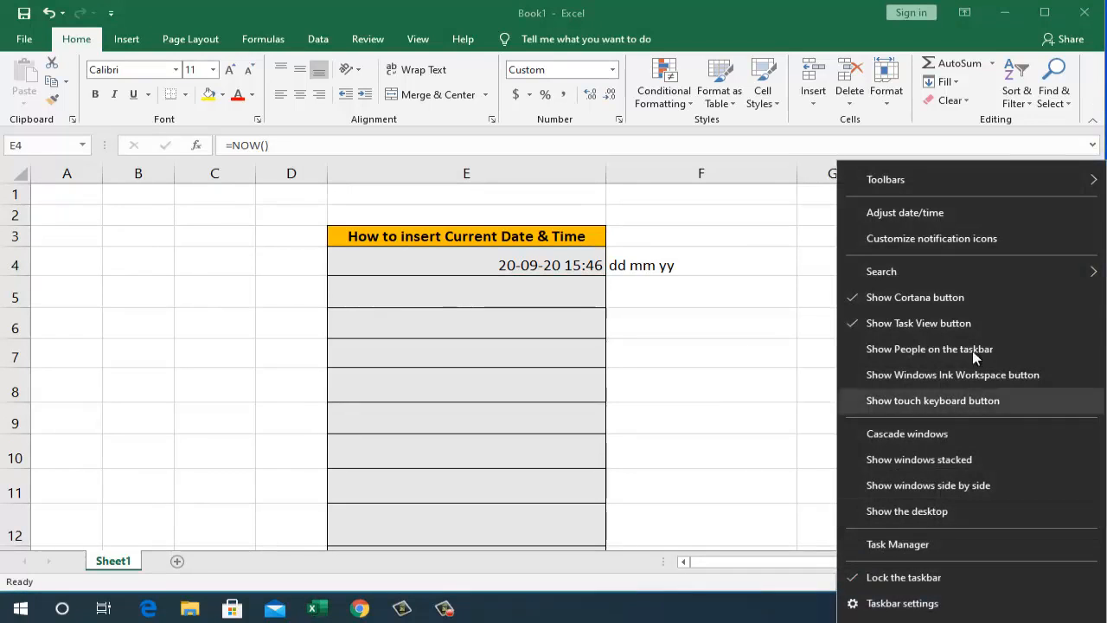
click(939, 223)
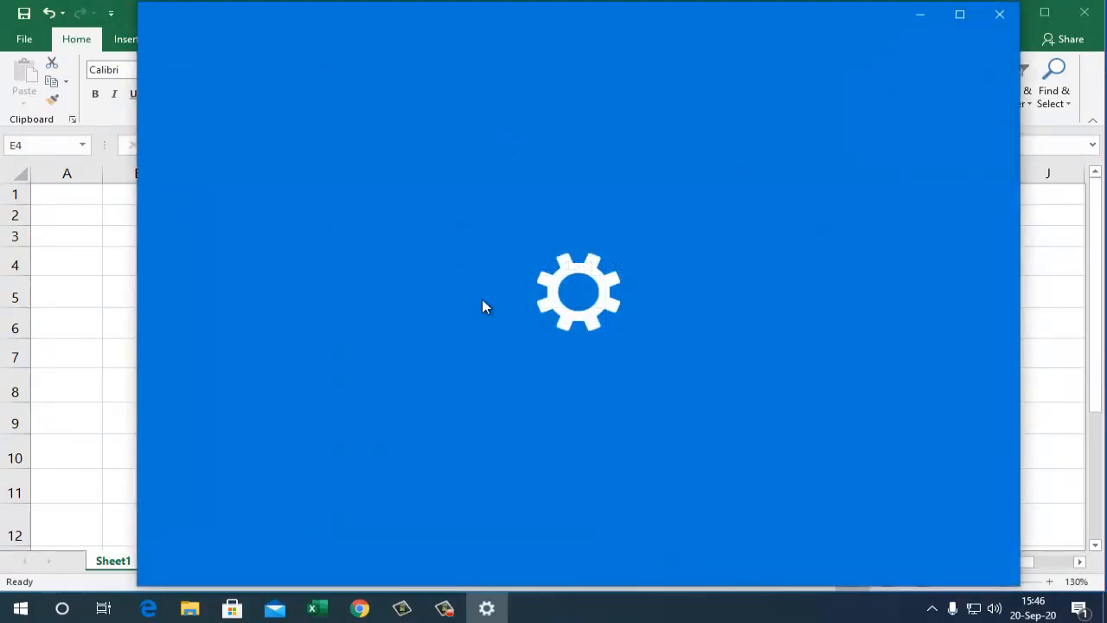
scroll(643, 479, down, 4)
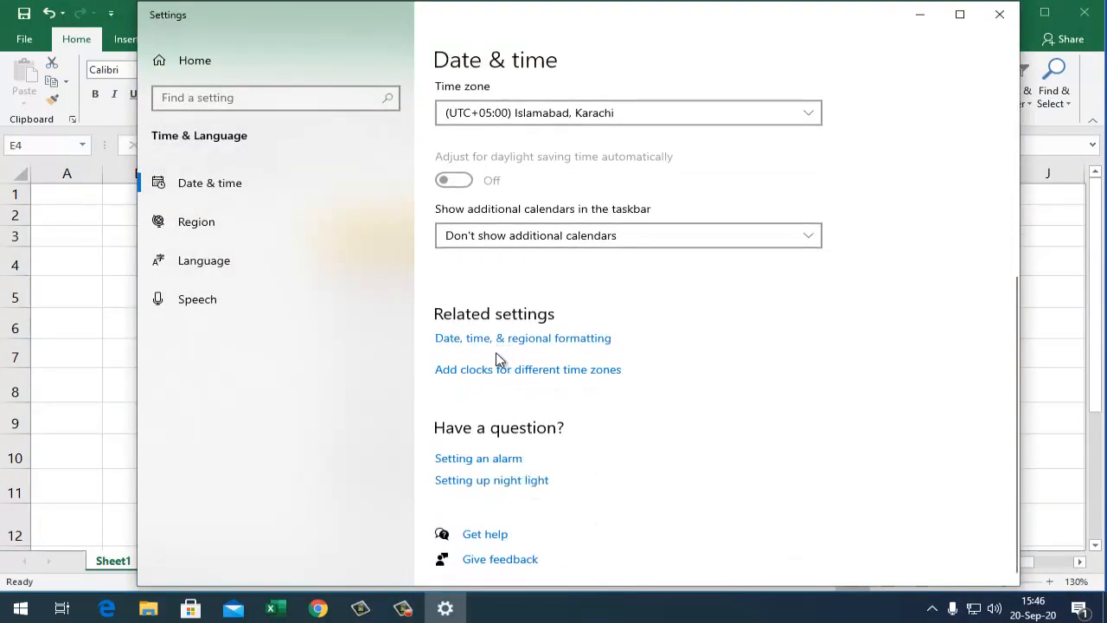
click(522, 339)
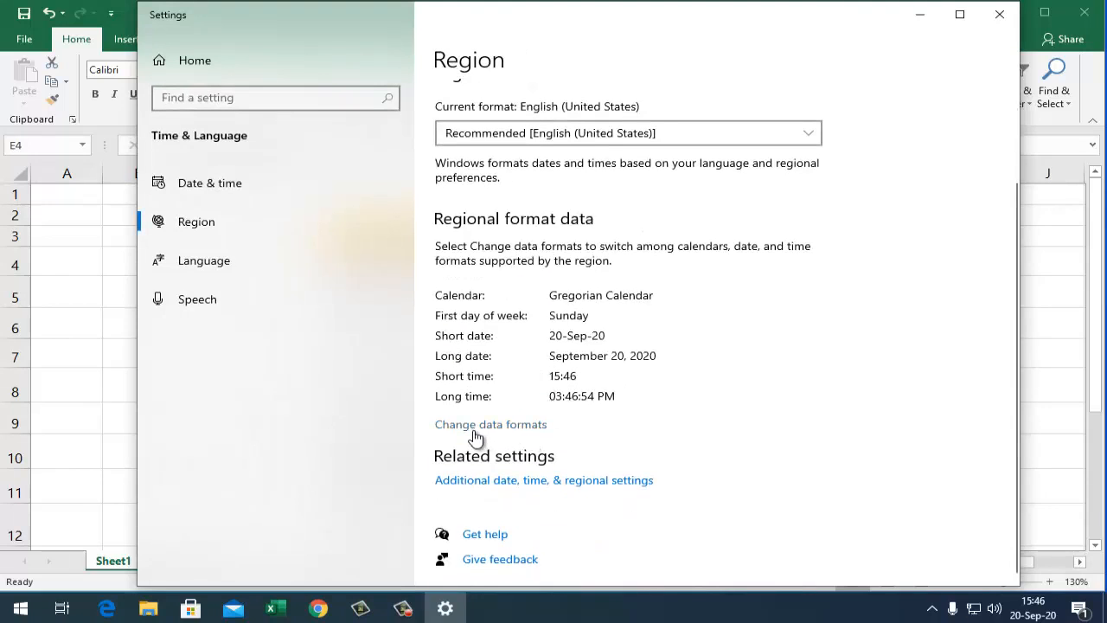
click(502, 426)
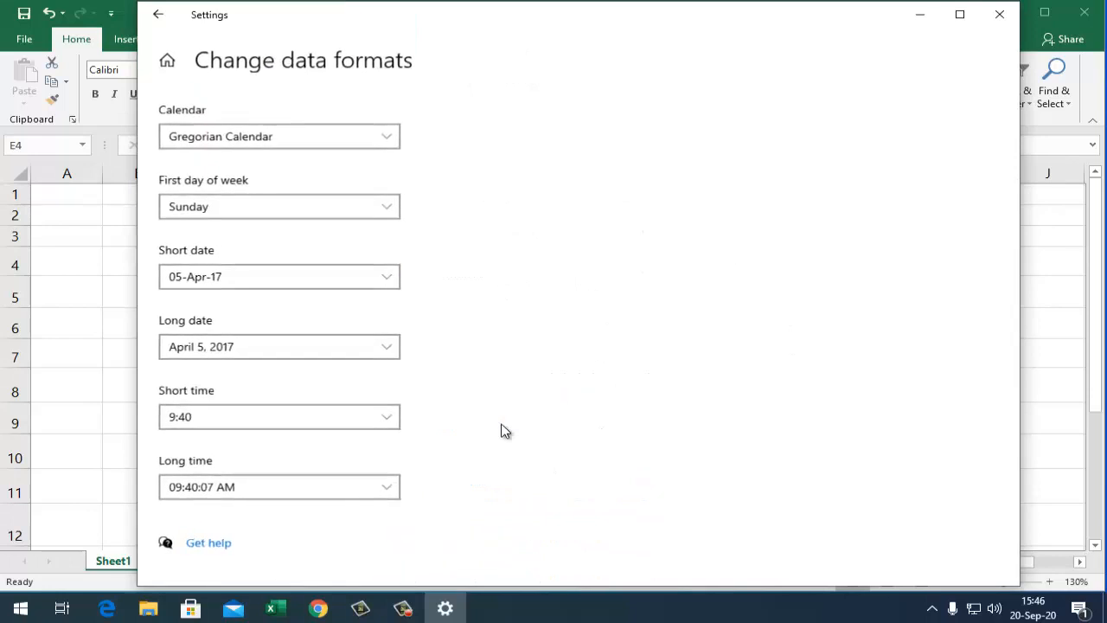
- Set the short date format to 2017-04-05 and the long date format to Wednesday, 5 April, 2017
click(349, 280)
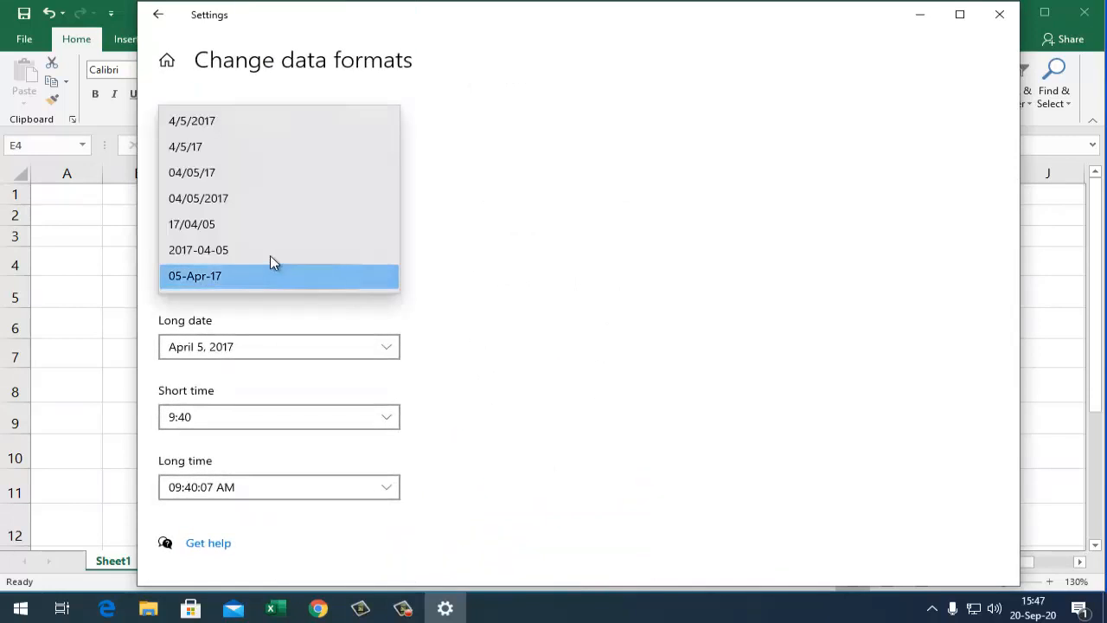
click(257, 251)
click(282, 355)
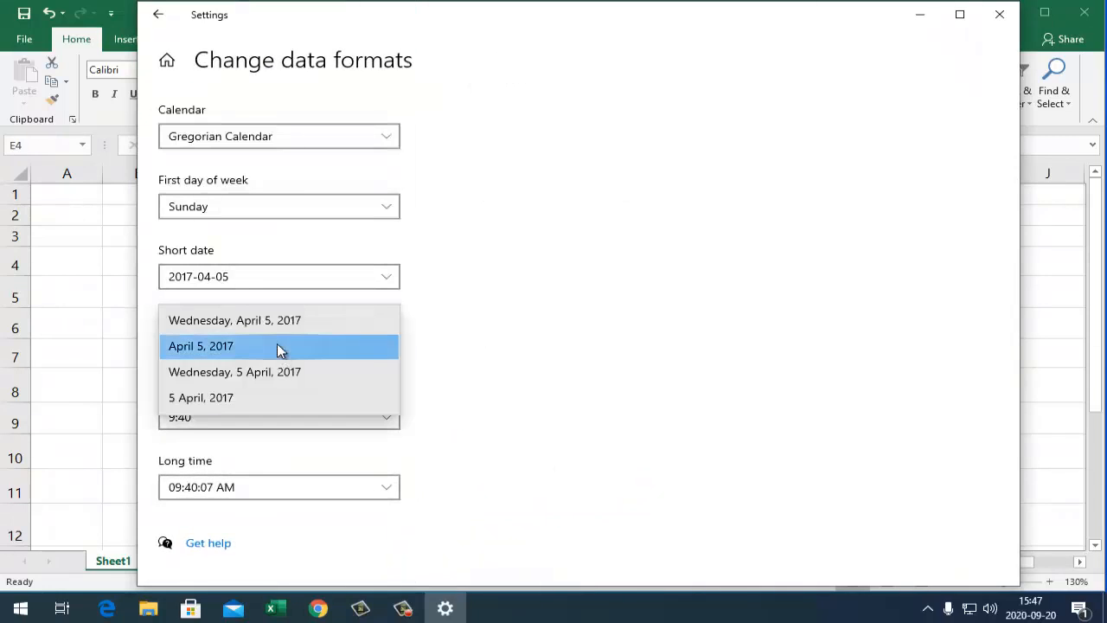
click(275, 370)
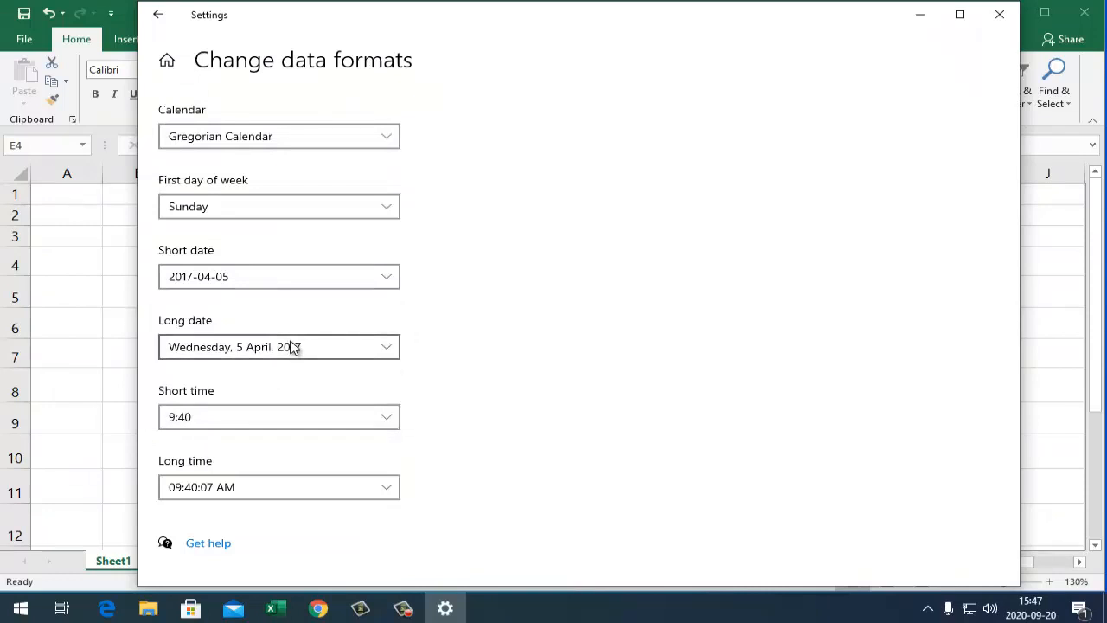
- Set the short time format to 9:40 AM and the long time format to 09:40:07, and close the Windows settings
click(288, 424)
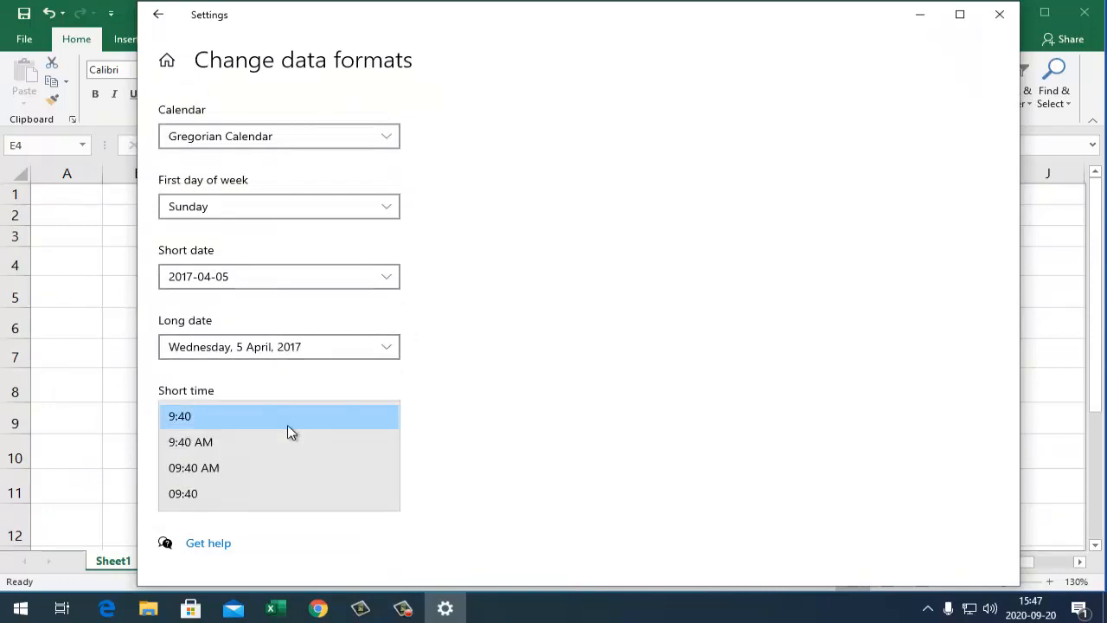
click(271, 441)
click(271, 488)
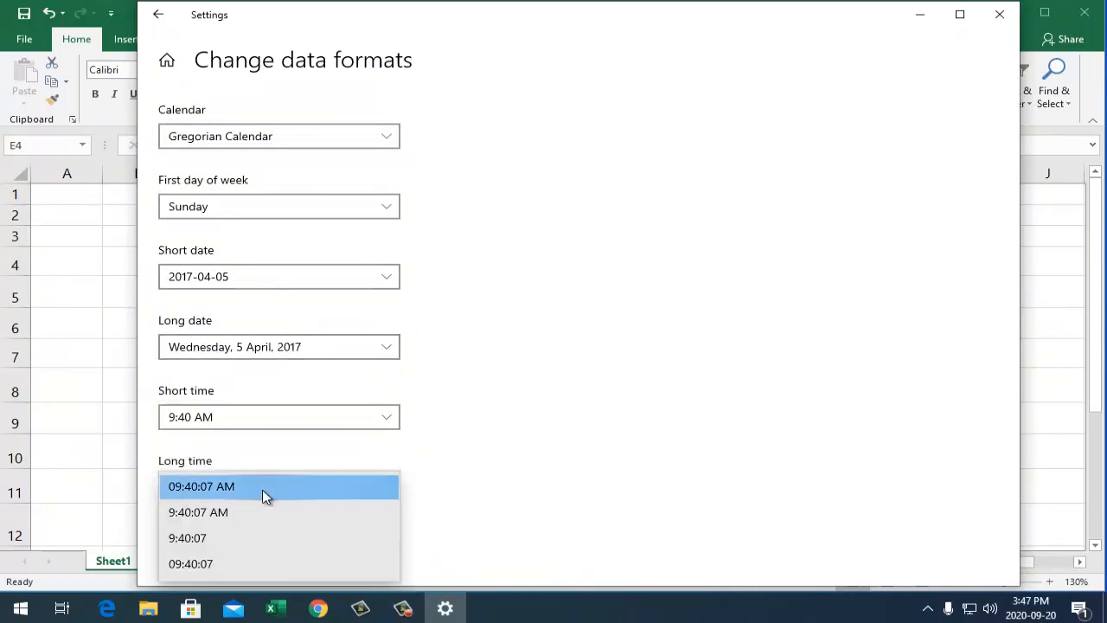
click(229, 562)
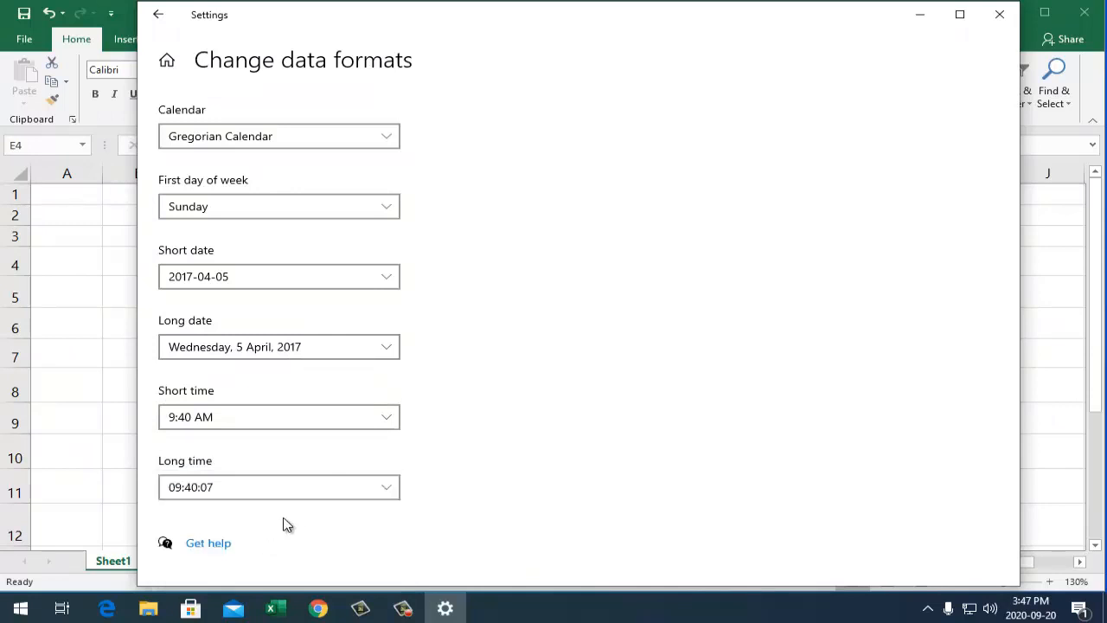
click(994, 15)
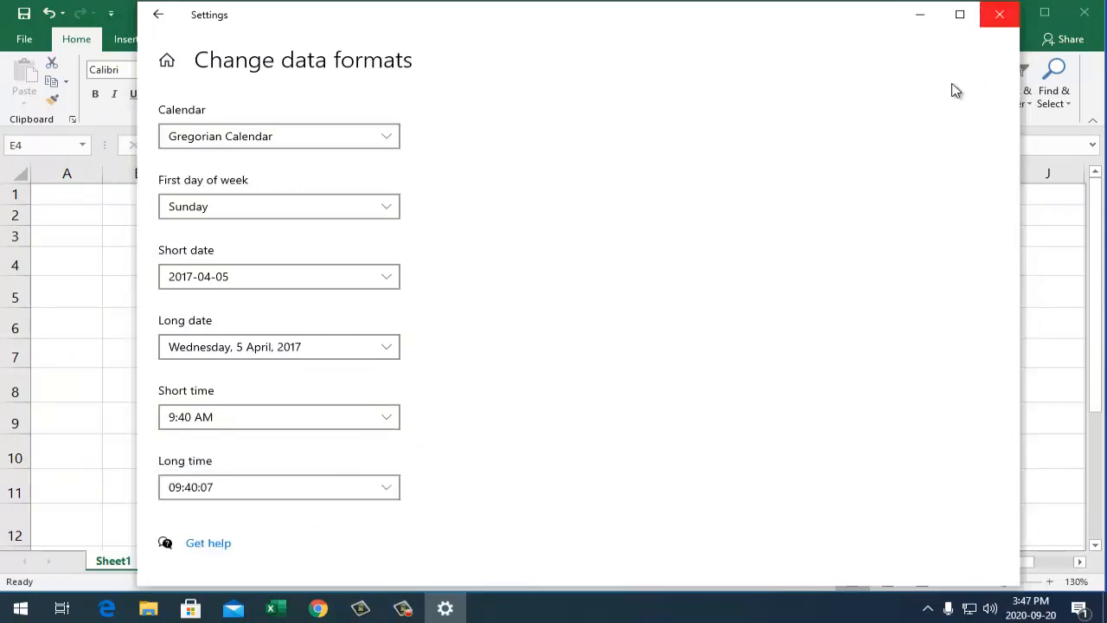
- Compare the date and time format in cell E4 with the system clock and calendar
click(704, 271)
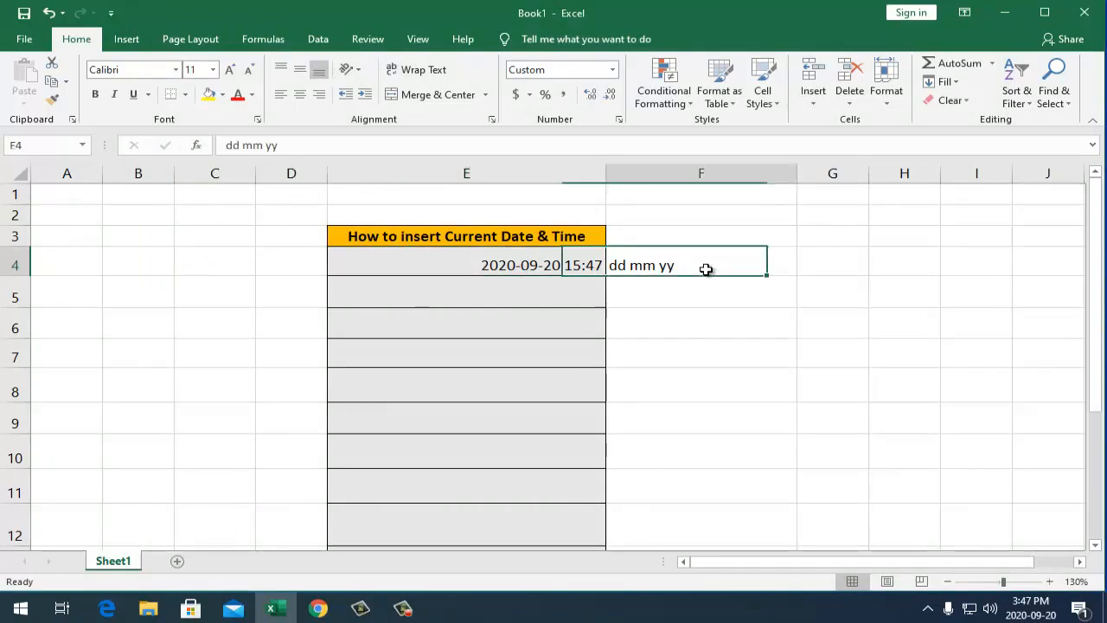
click(569, 302)
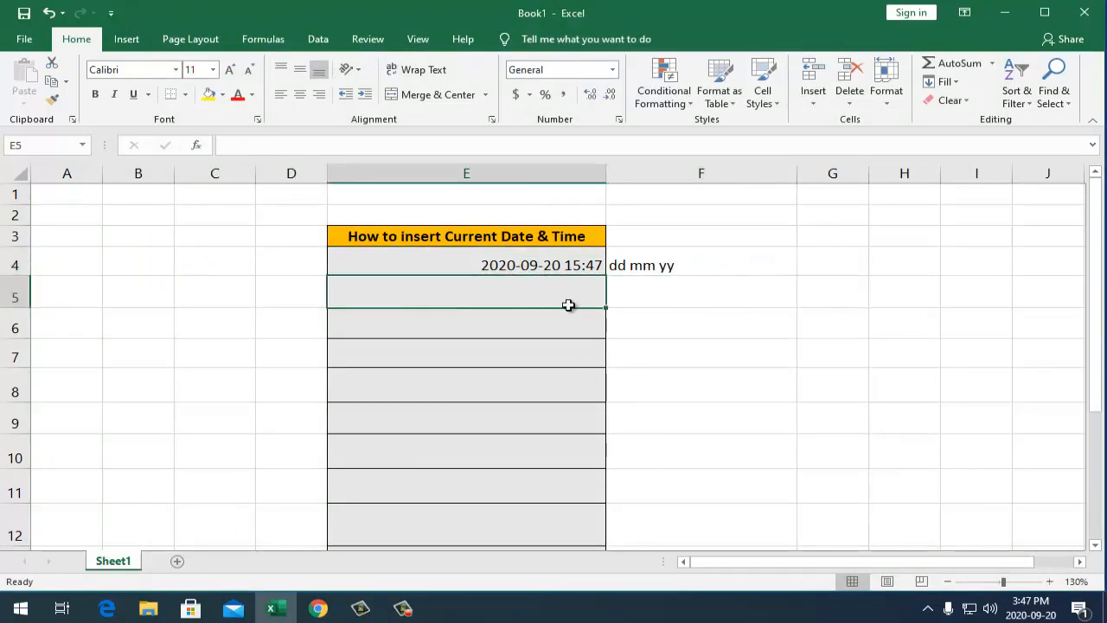
click(1037, 619)
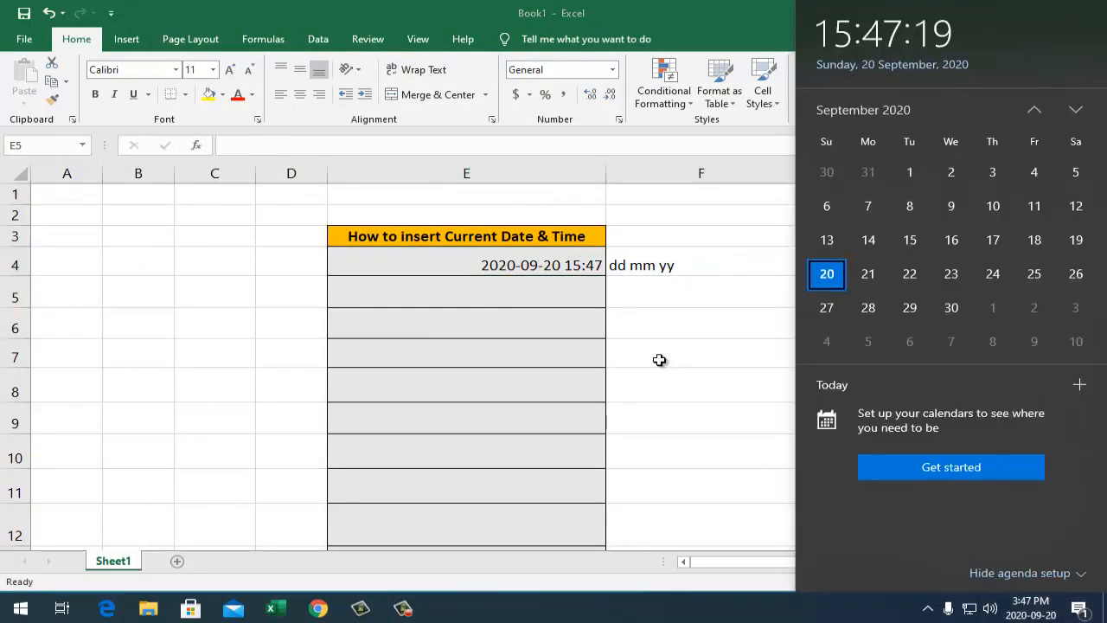
click(536, 277)
click(523, 258)
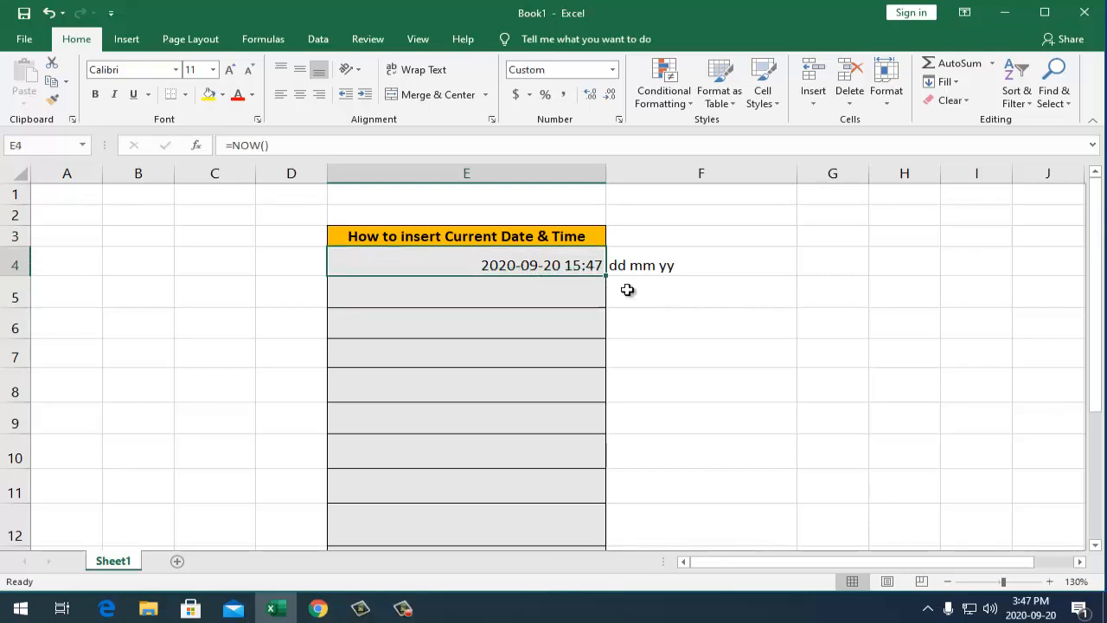
- Replace the format label in cell F4 with "yy mm dd"
click(670, 268)
key(BackSpace)
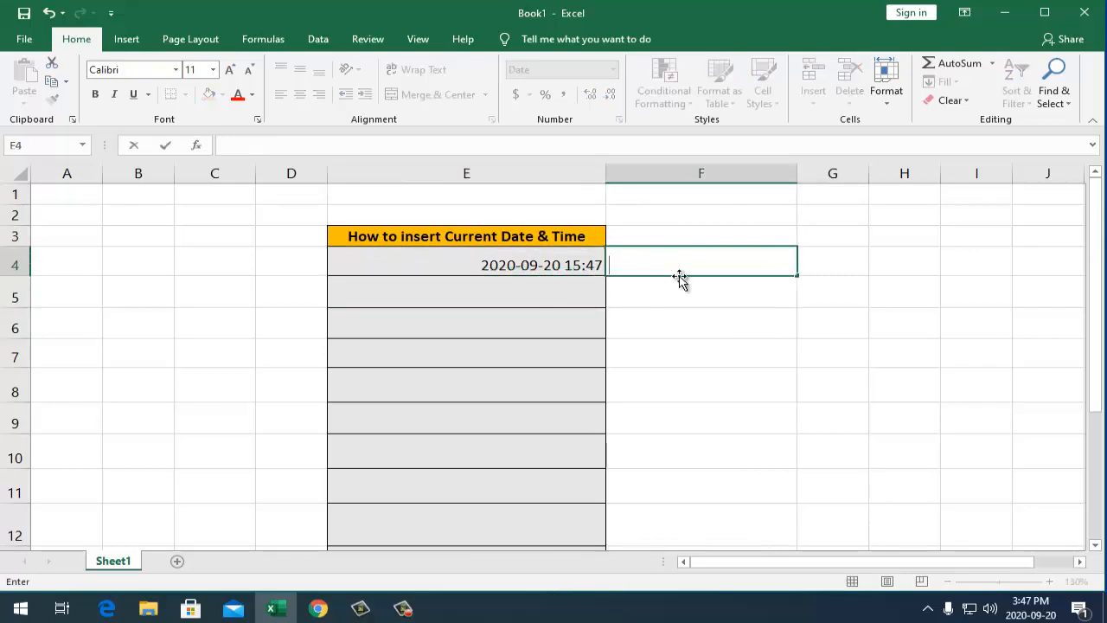
text(yy mm dda)
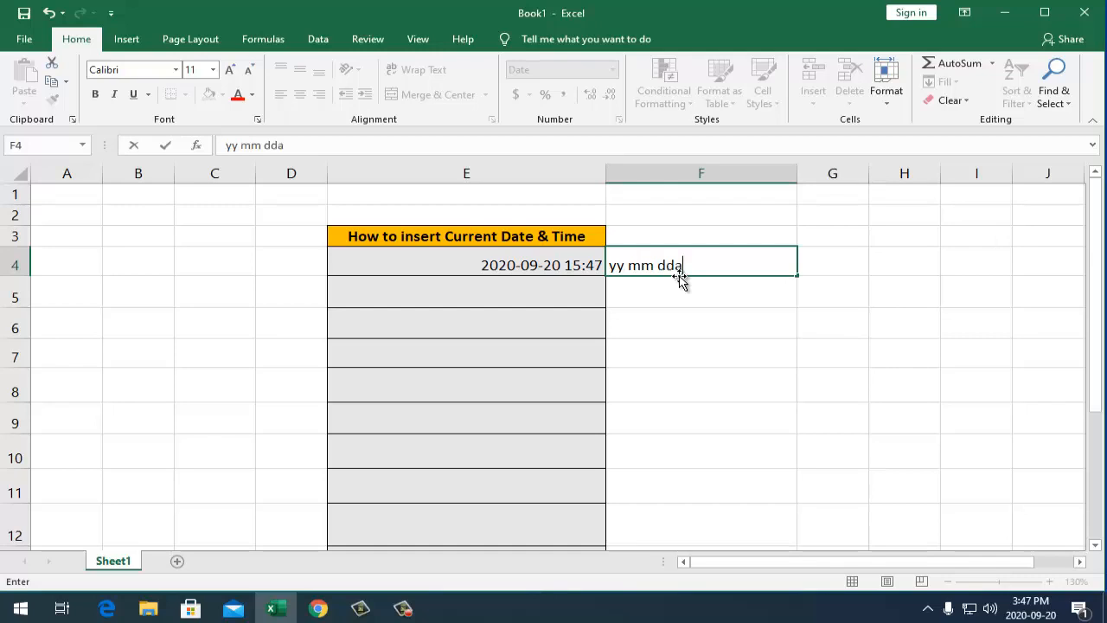
key(BackSpace)
key(Return)
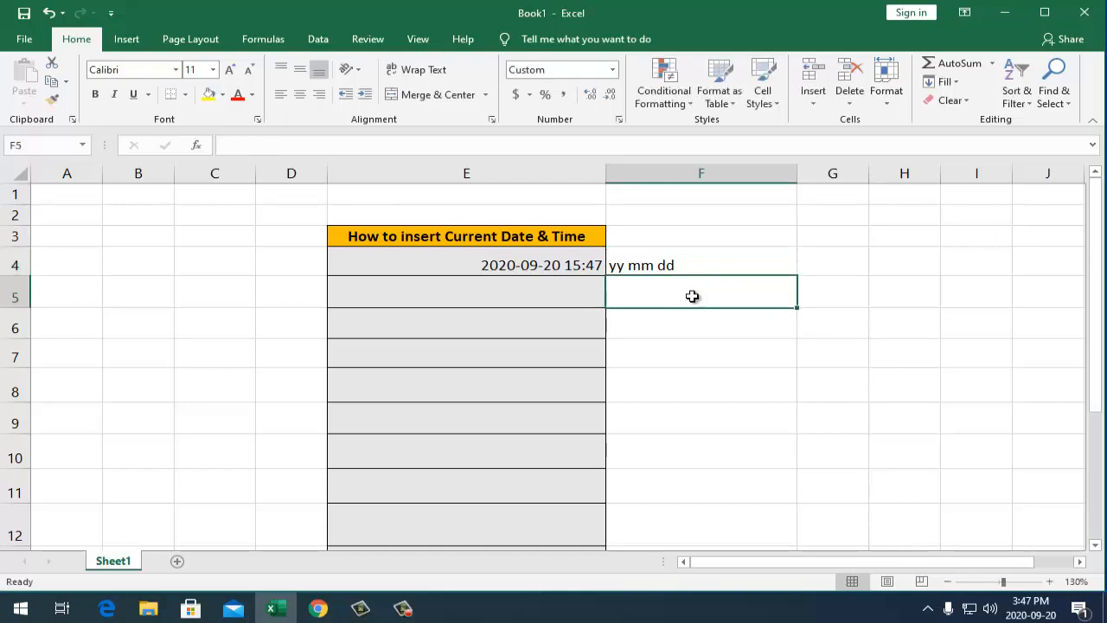
- Format cell E4 with the Date category's 3-14-12 13:30 type
click(585, 268)
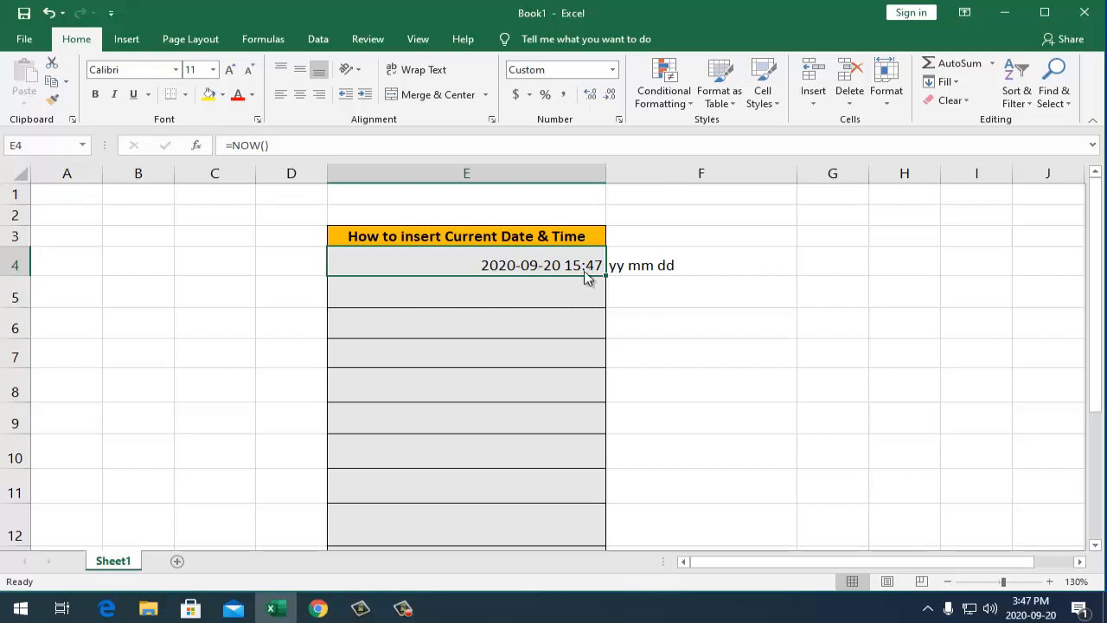
right_click(586, 278)
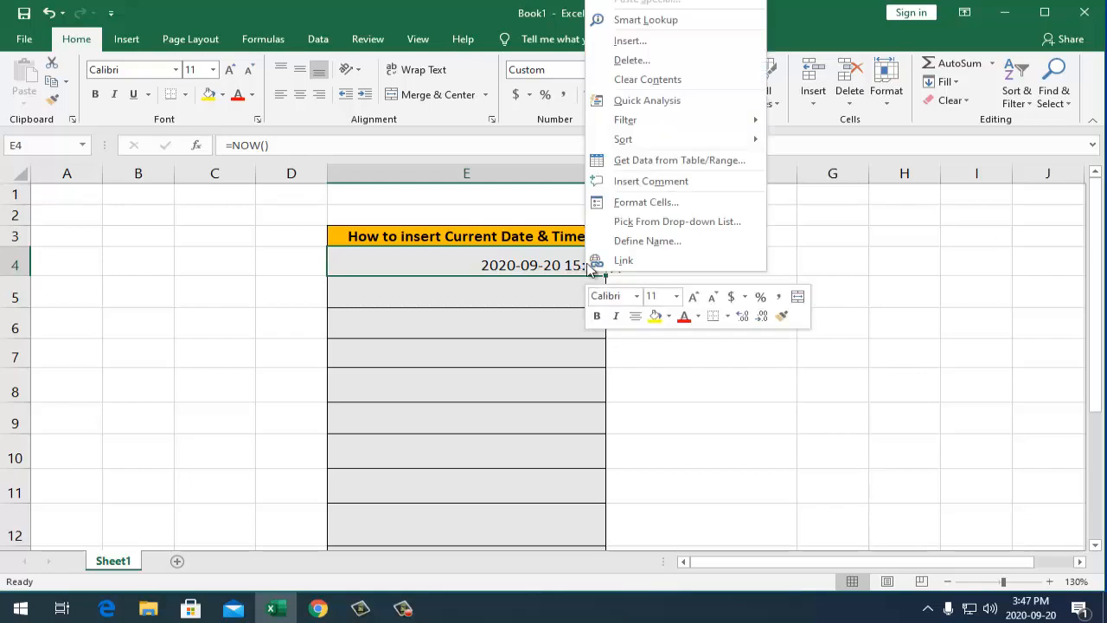
click(647, 202)
drag(563, 30, 499, 130)
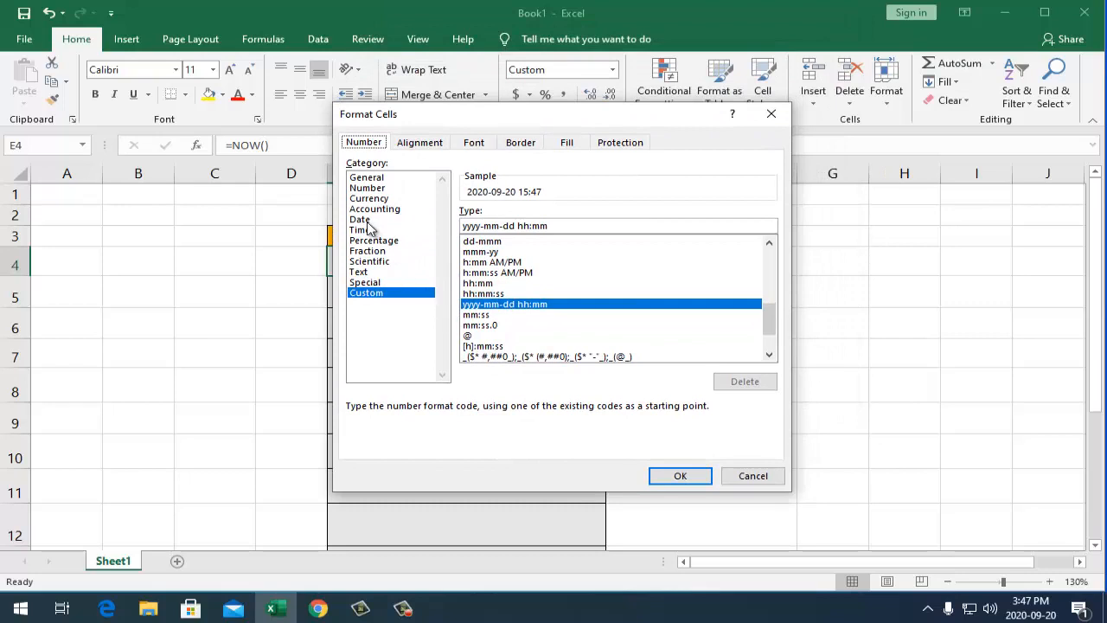
click(359, 219)
click(527, 237)
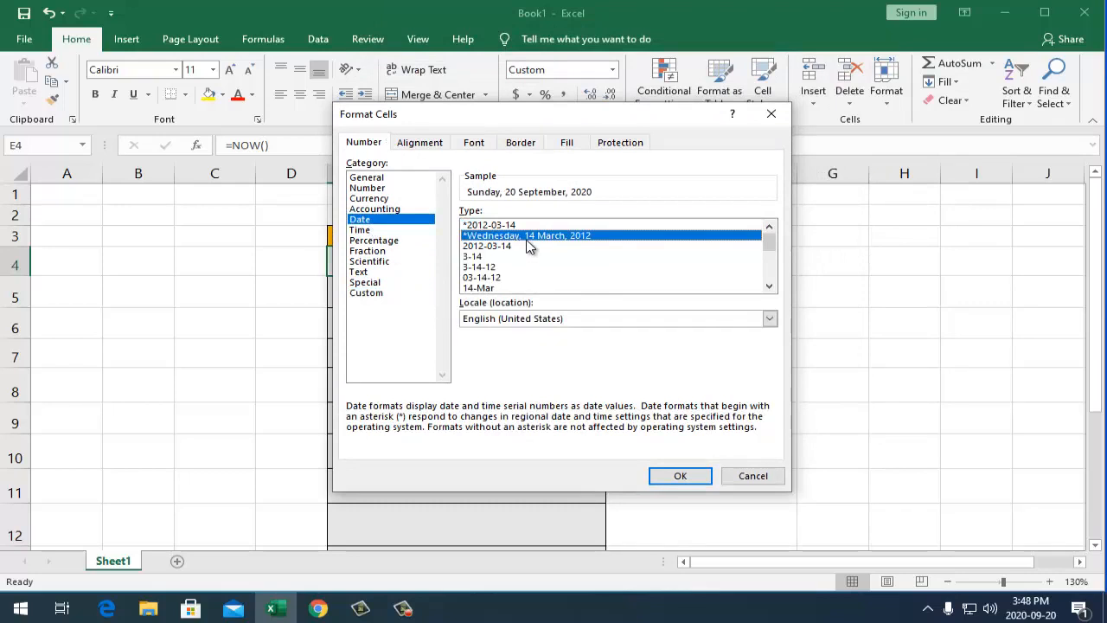
scroll(480, 270, down, 1)
scroll(478, 274, down, 2)
click(491, 247)
click(497, 256)
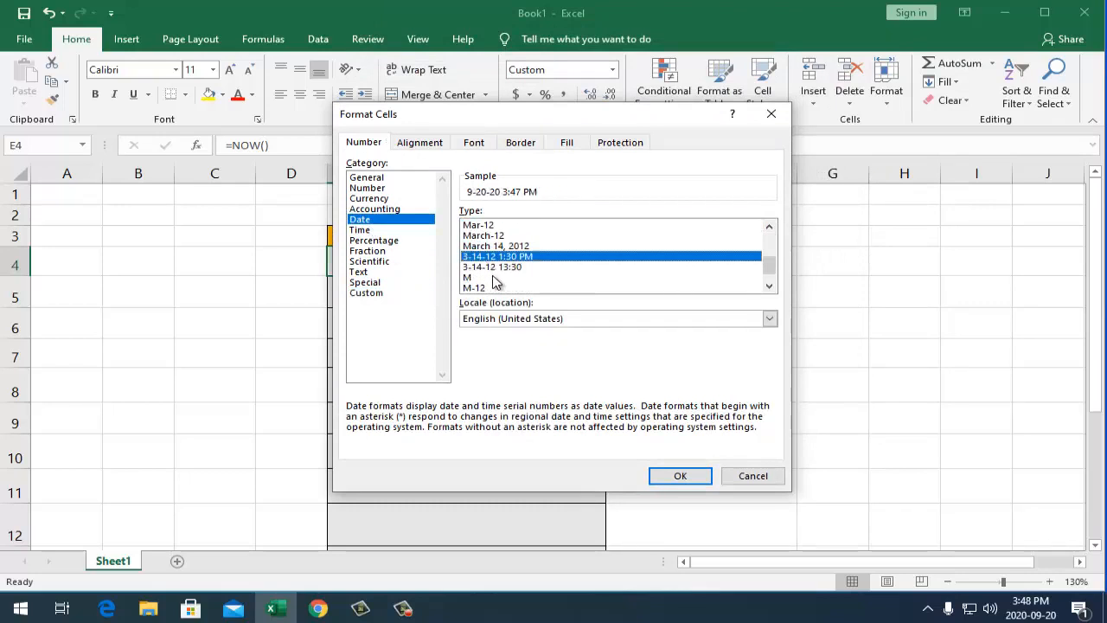
click(502, 267)
click(682, 480)
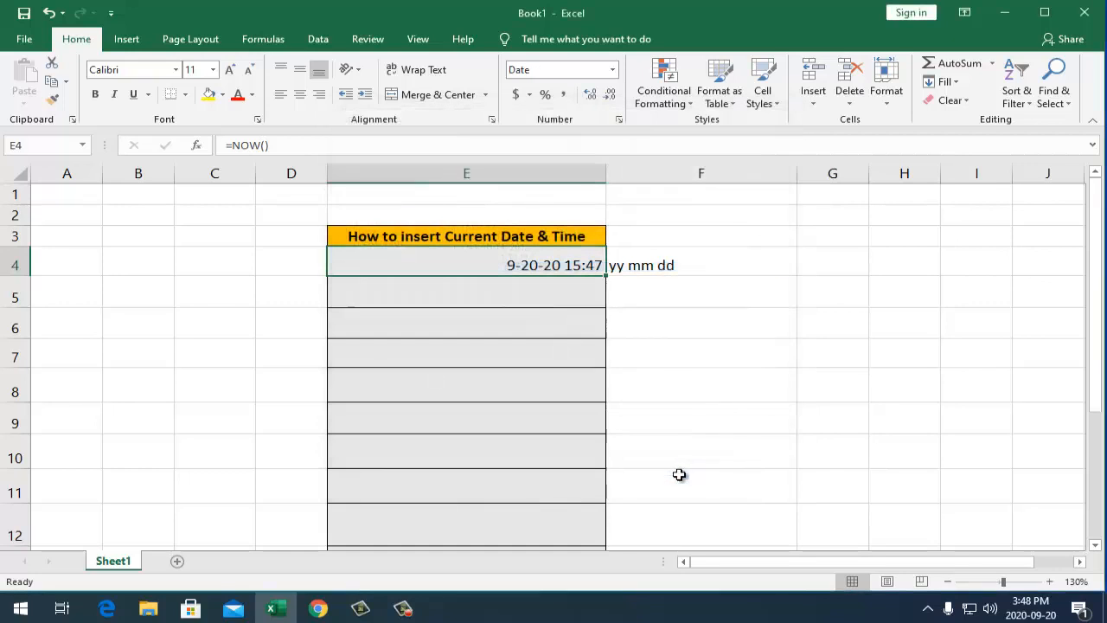
- Check the reformatted date in cell E4 against the system date
click(639, 372)
click(553, 272)
mouse_move(1030, 608)
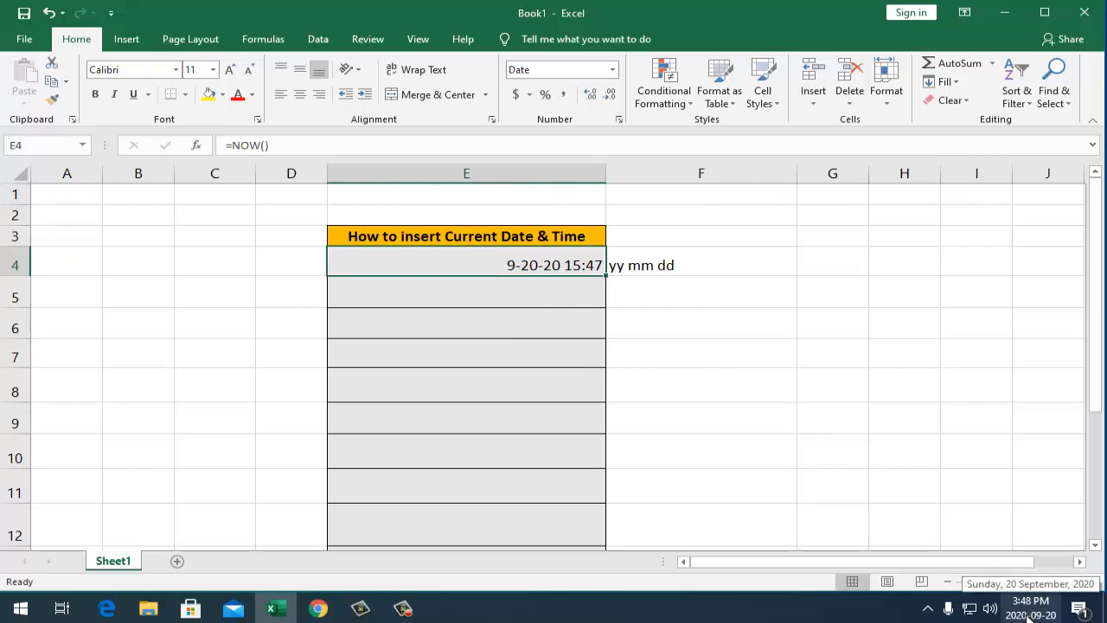
- Format cell E4 with the Date category's 03-14-12 type
click(558, 322)
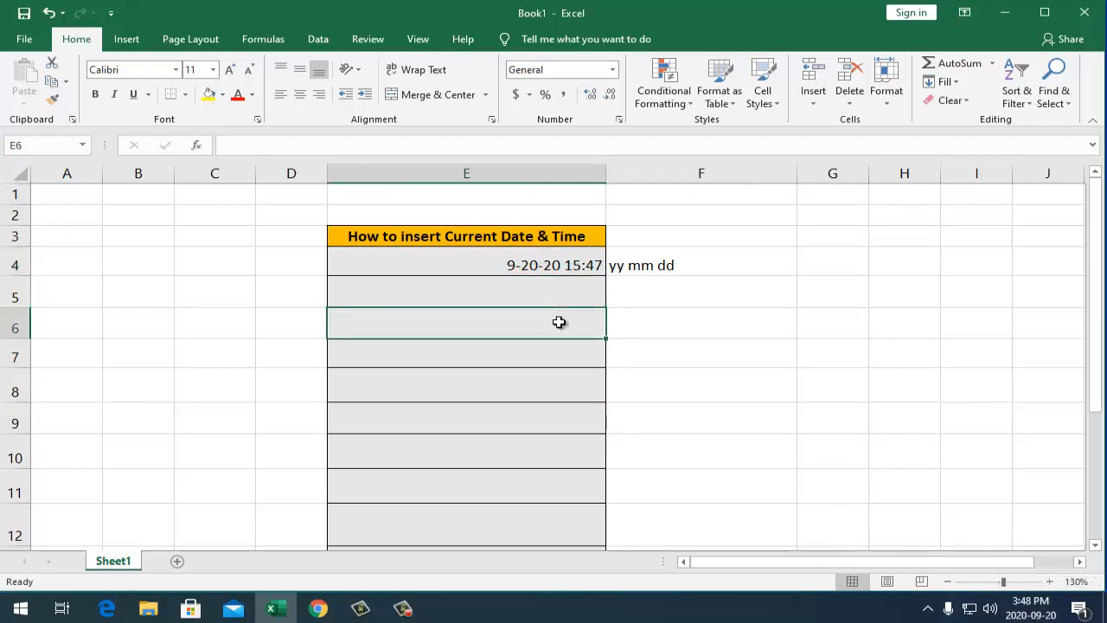
click(553, 264)
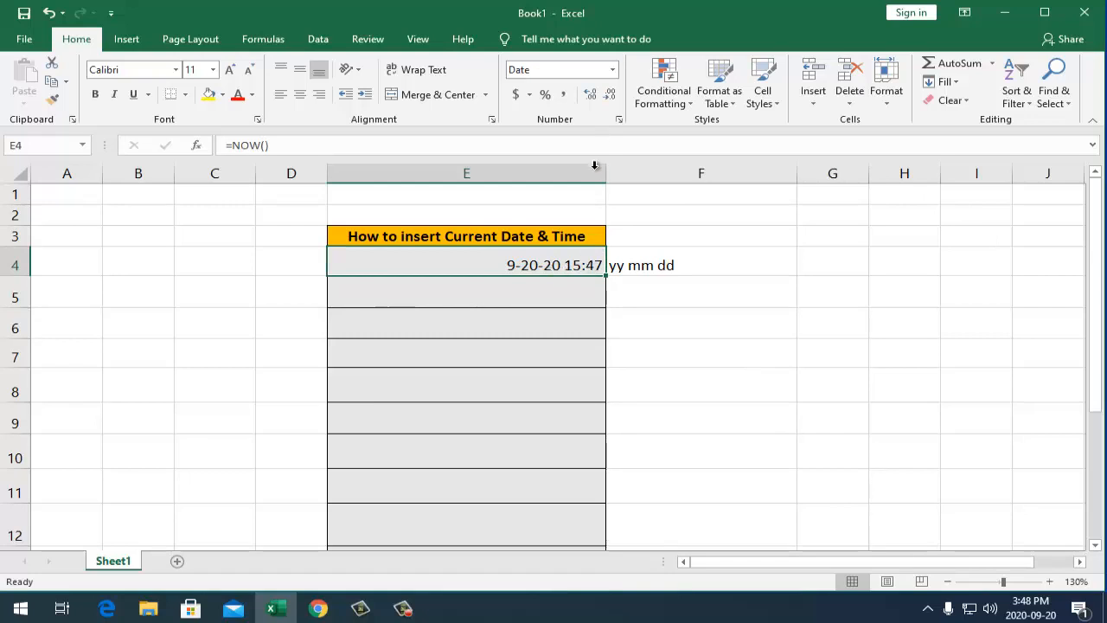
right_click(587, 266)
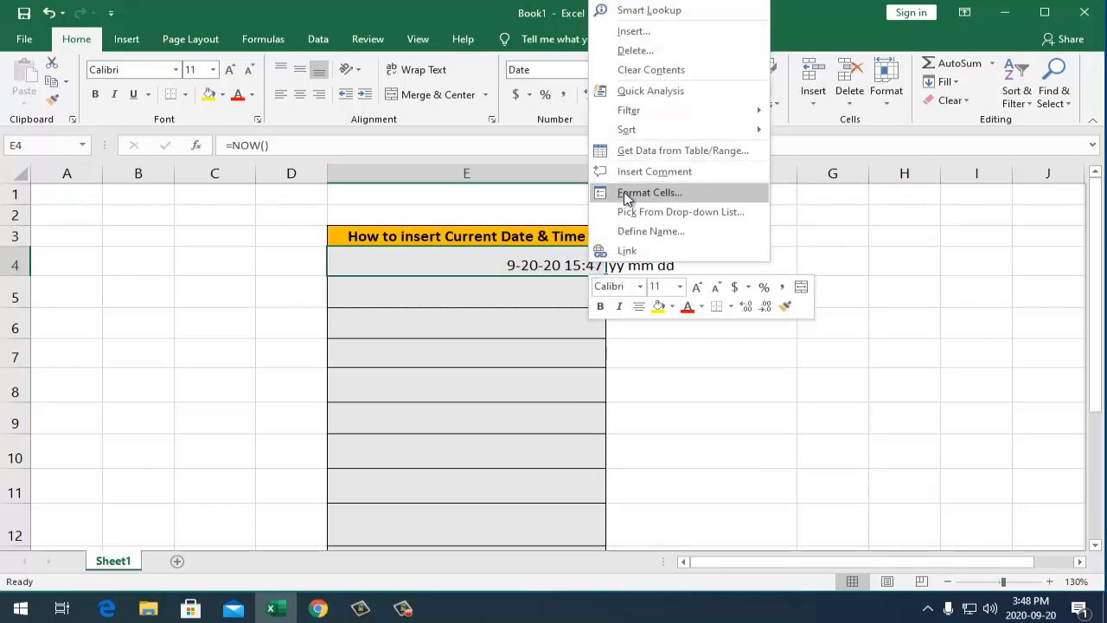
click(627, 197)
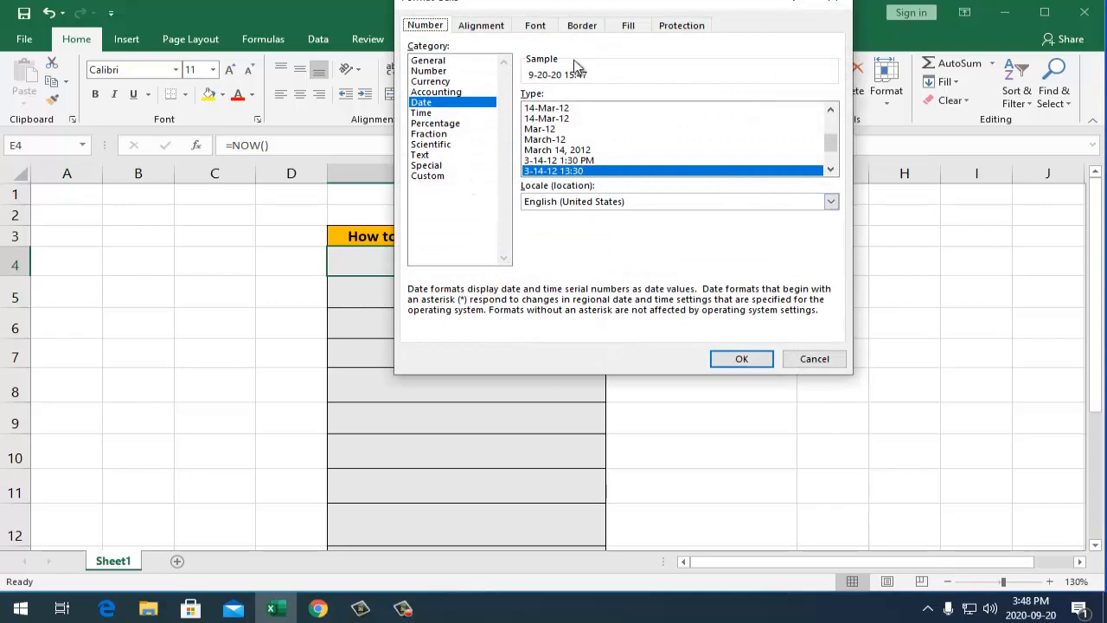
drag(591, 7, 544, 153)
scroll(513, 290, up, 1)
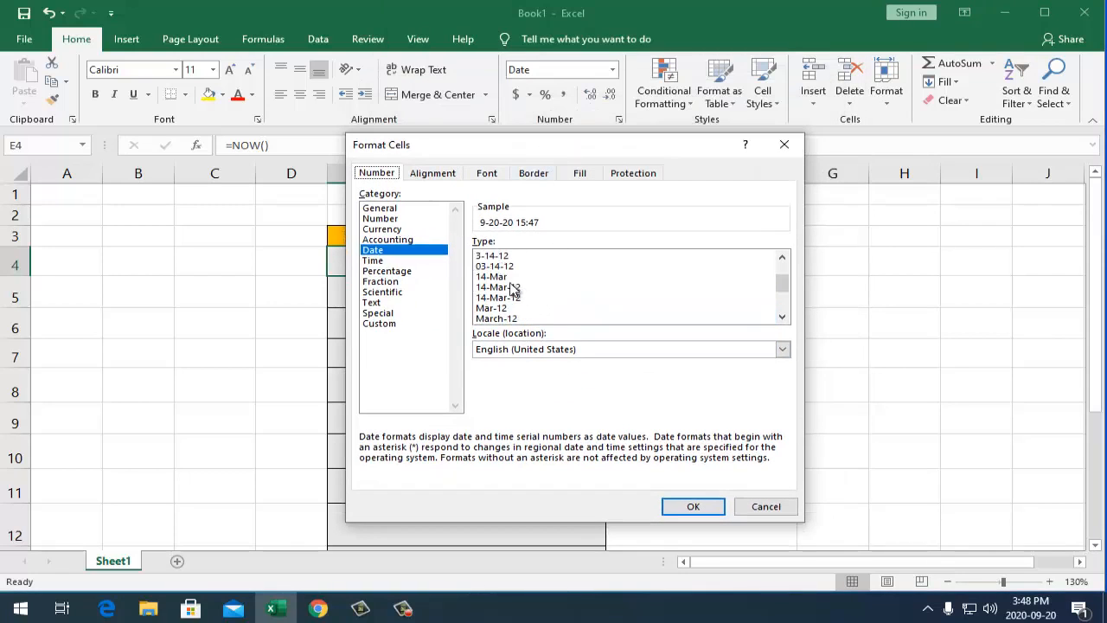
click(504, 268)
click(684, 504)
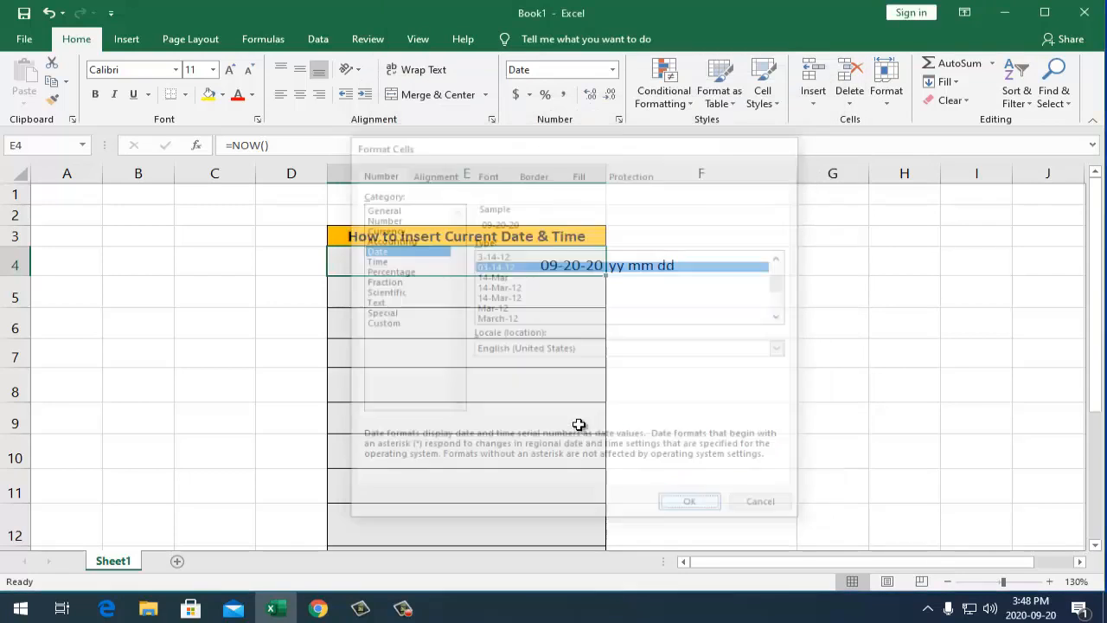
click(634, 349)
- Undo the recent date format changes on cell E4
click(573, 267)
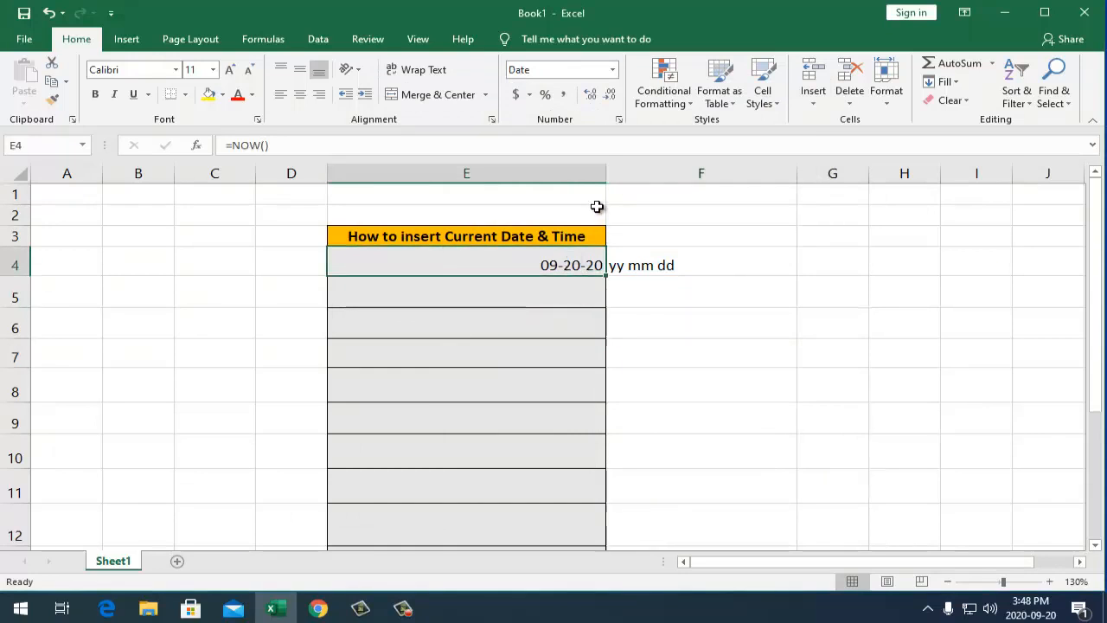
key(ctrl+z)
click(709, 329)
- Format cell E4 with the Date category's 3-14-12 1:30 PM type
click(563, 251)
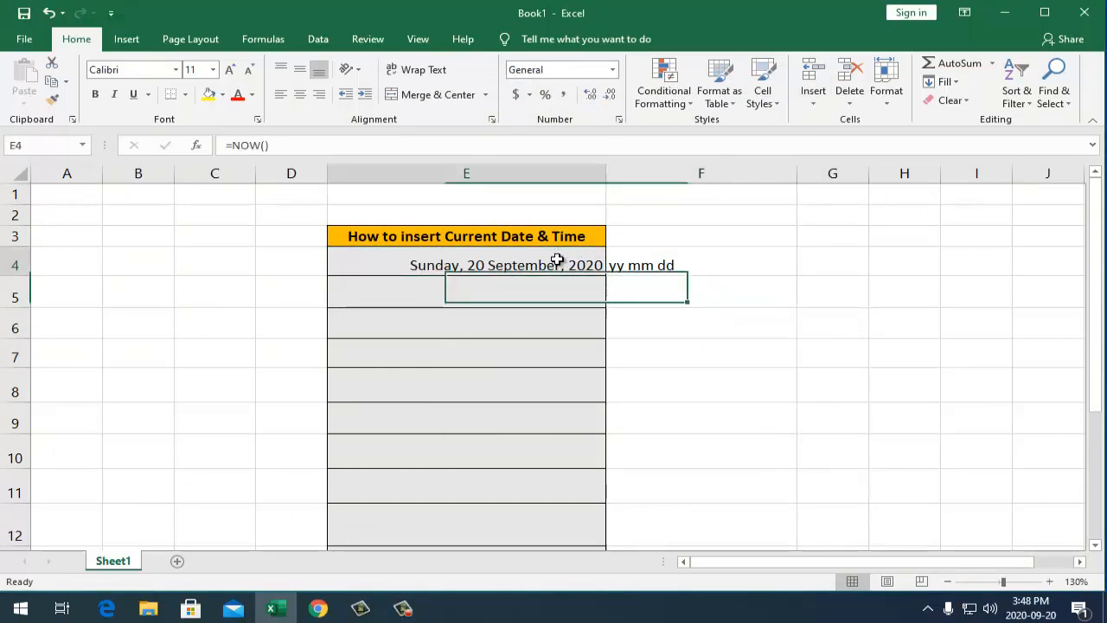
click(620, 119)
scroll(285, 291, down, 3)
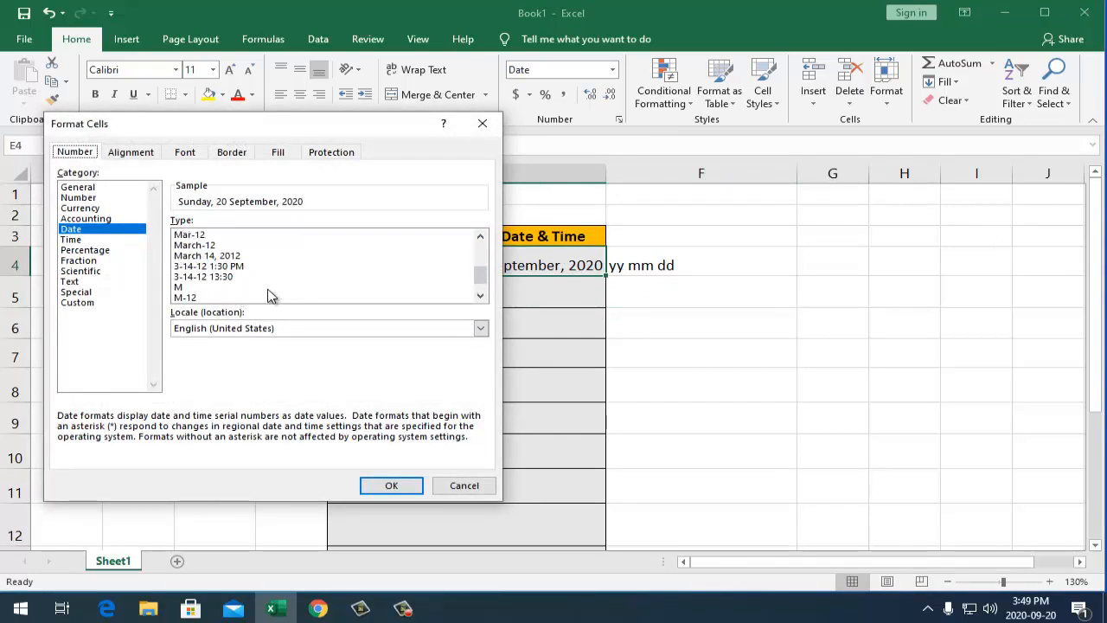
click(244, 277)
click(242, 266)
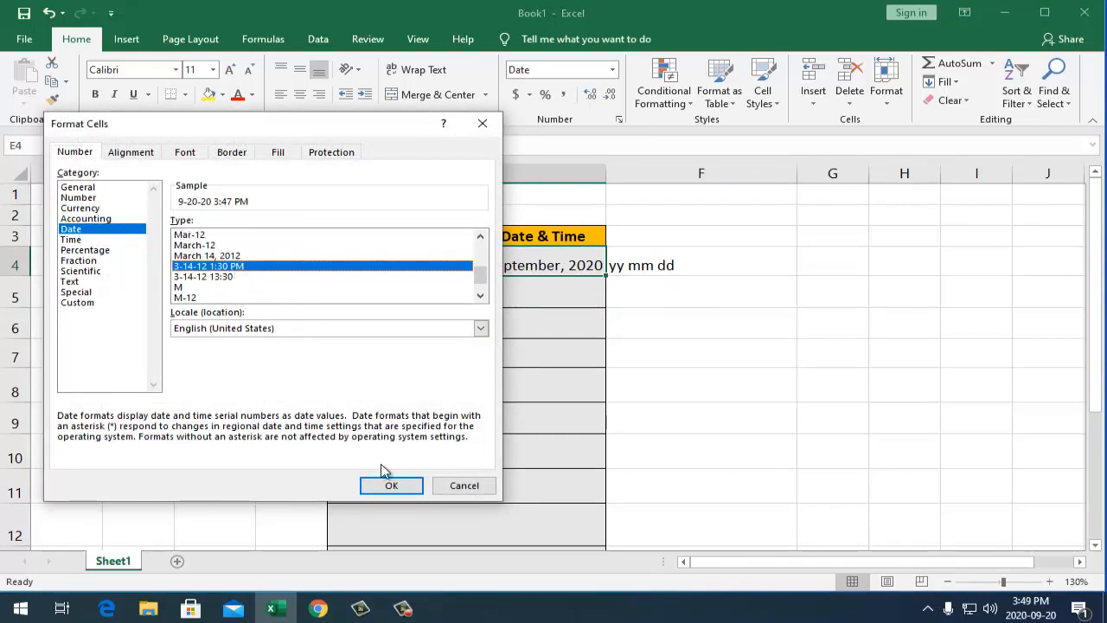
key(Return)
click(679, 403)
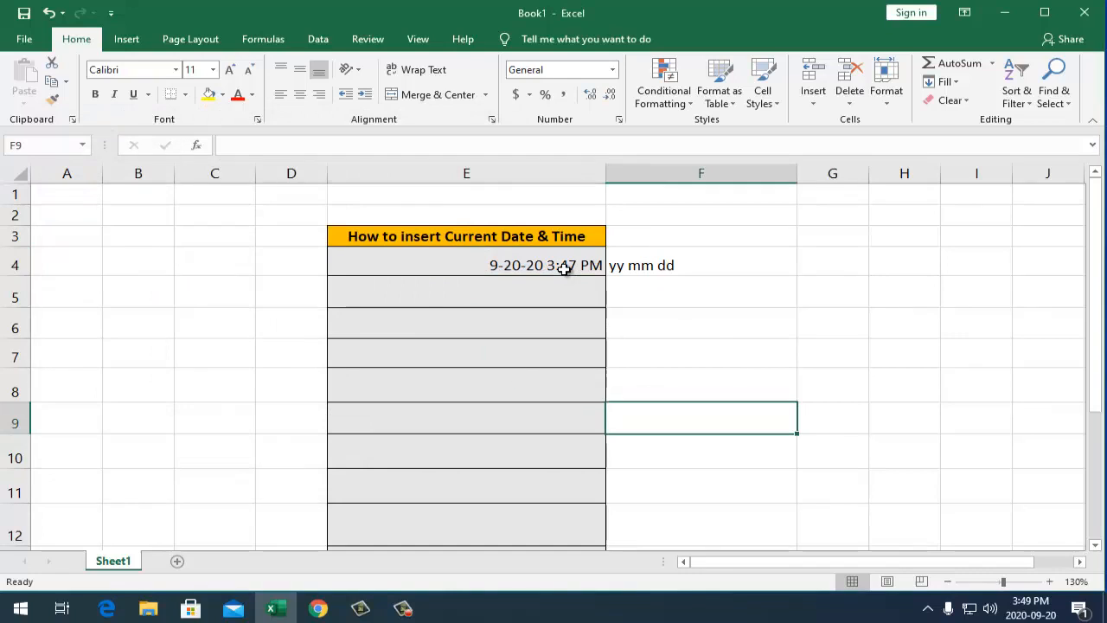
click(568, 267)
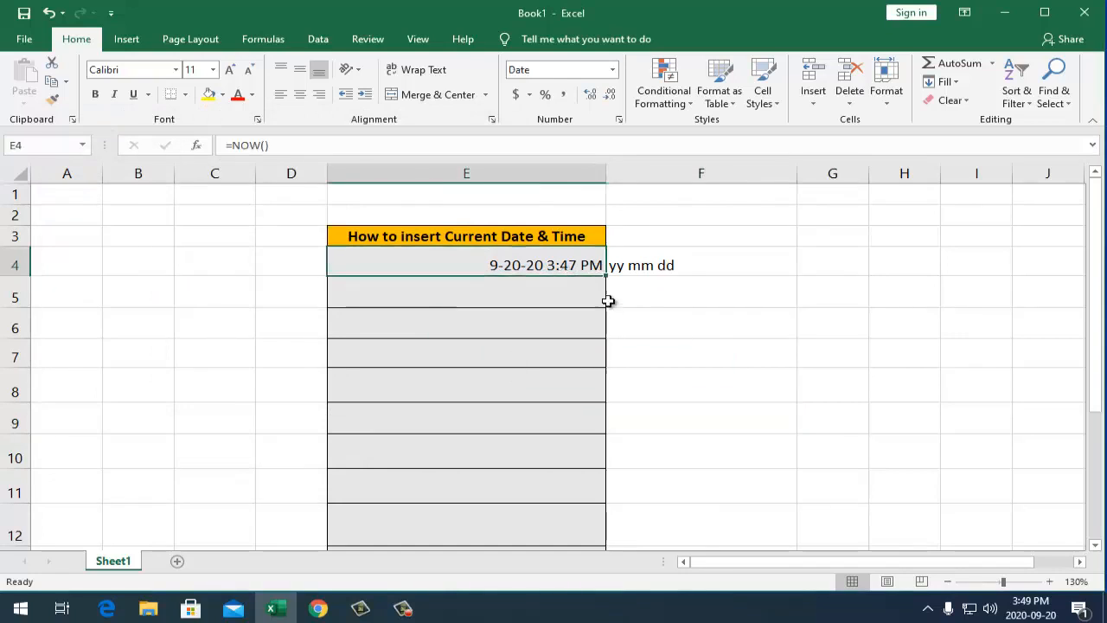
click(655, 321)
- Re-enter the NOW formula in cell E4 to refresh its time
click(587, 268)
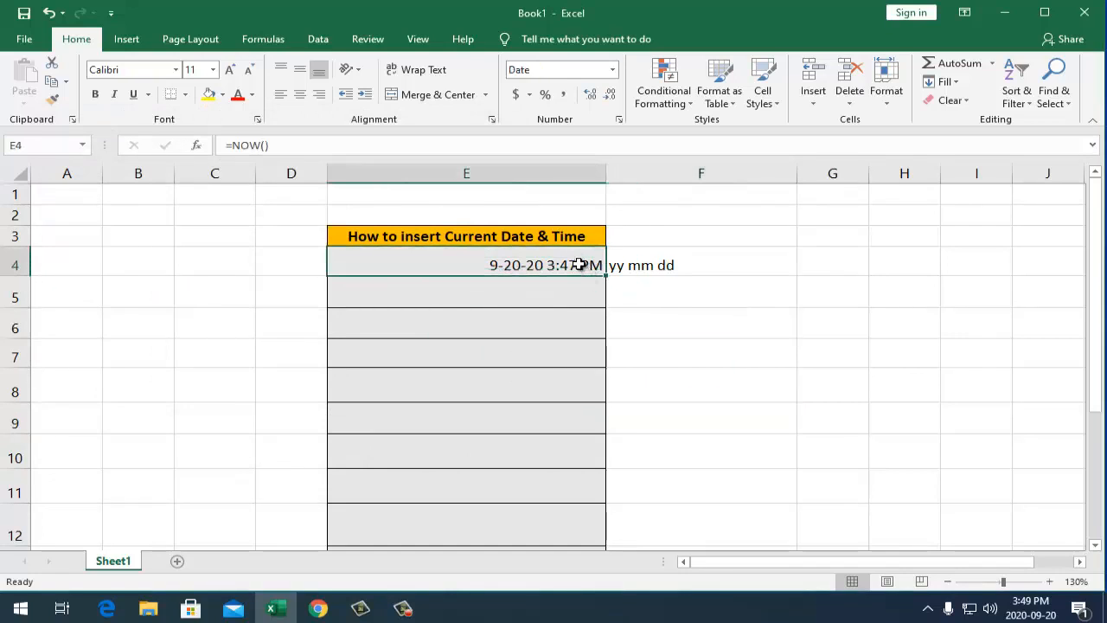
key(F2)
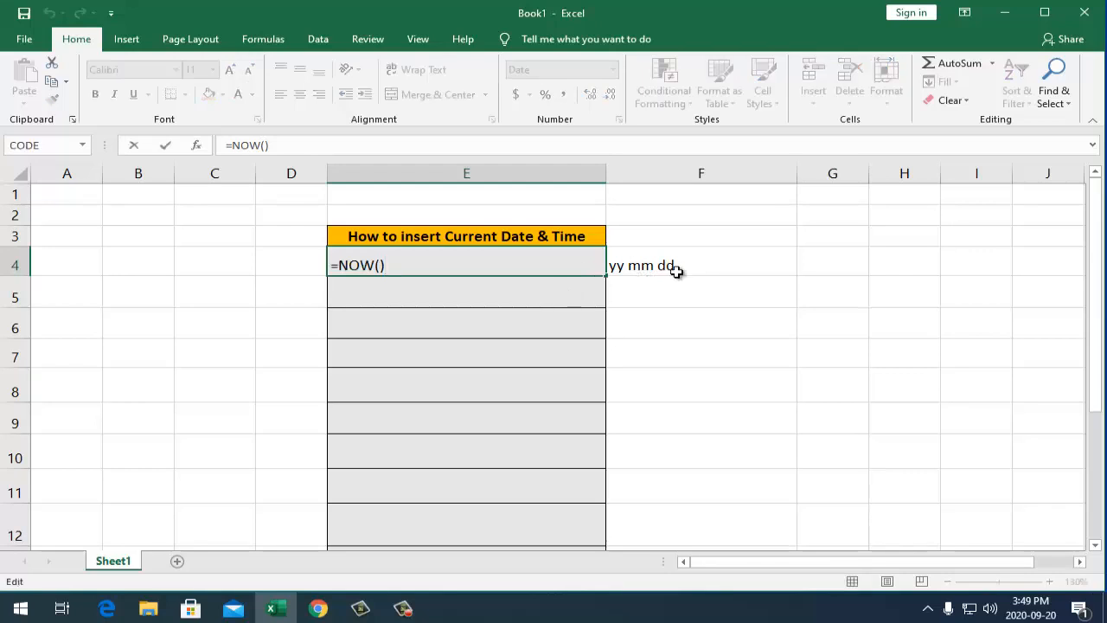
key(Return)
click(590, 268)
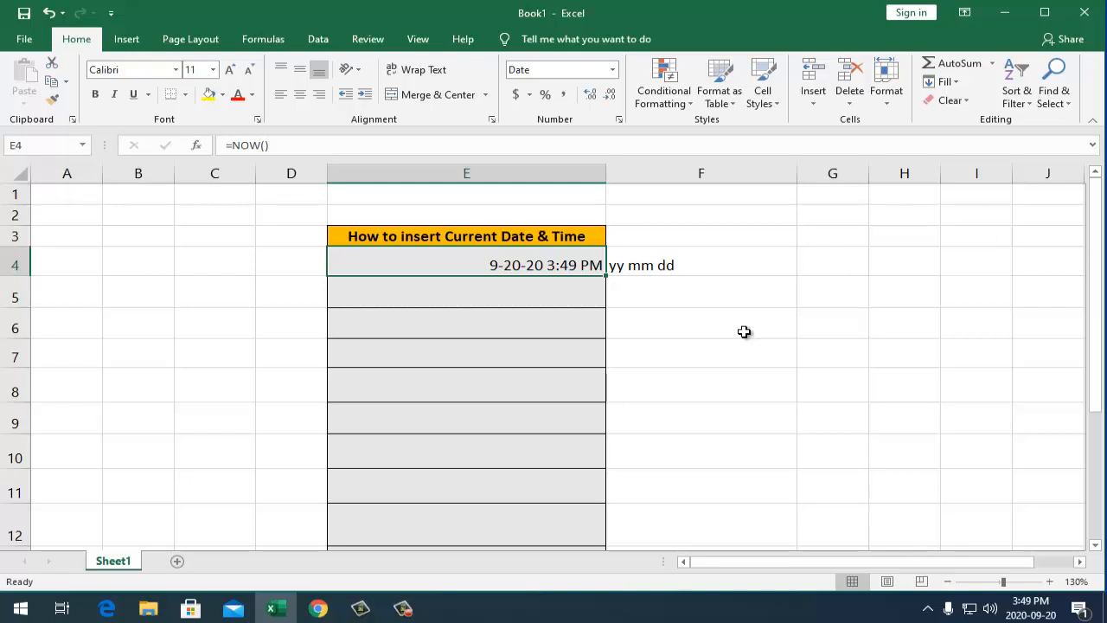
click(744, 331)
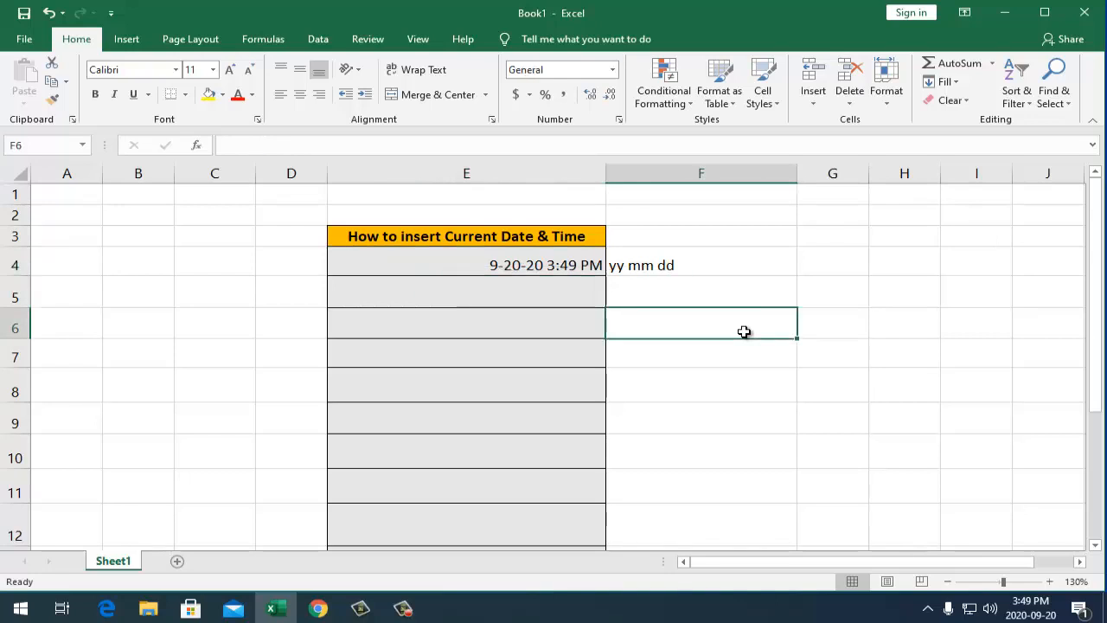
- Insert the current date in cell F5 as a trial and erase the entry
click(697, 301)
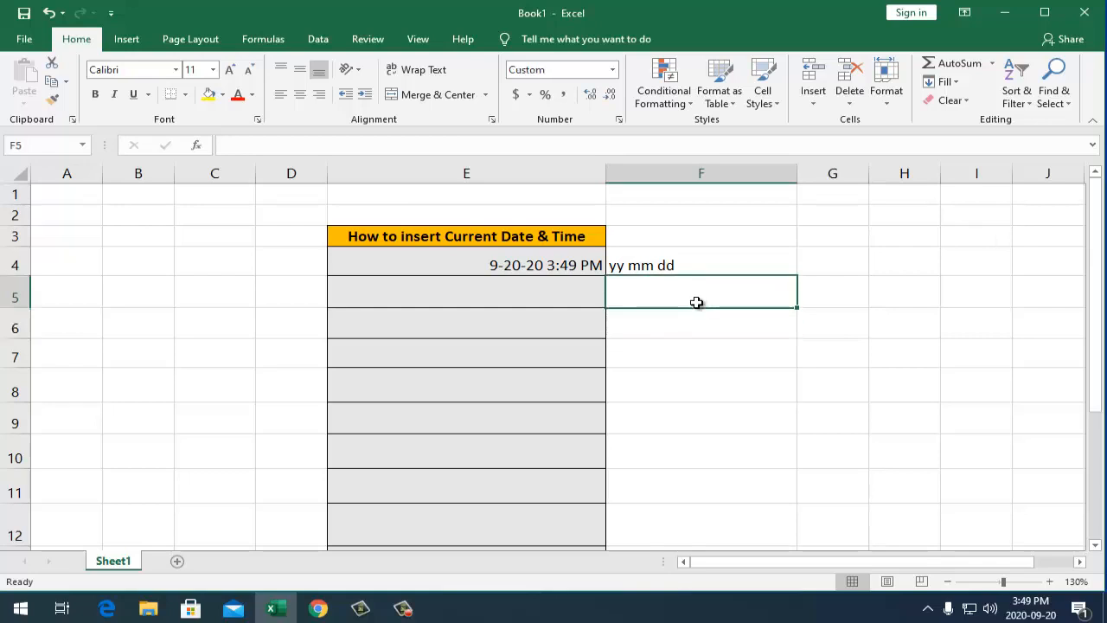
key(ctrl+semicolon)
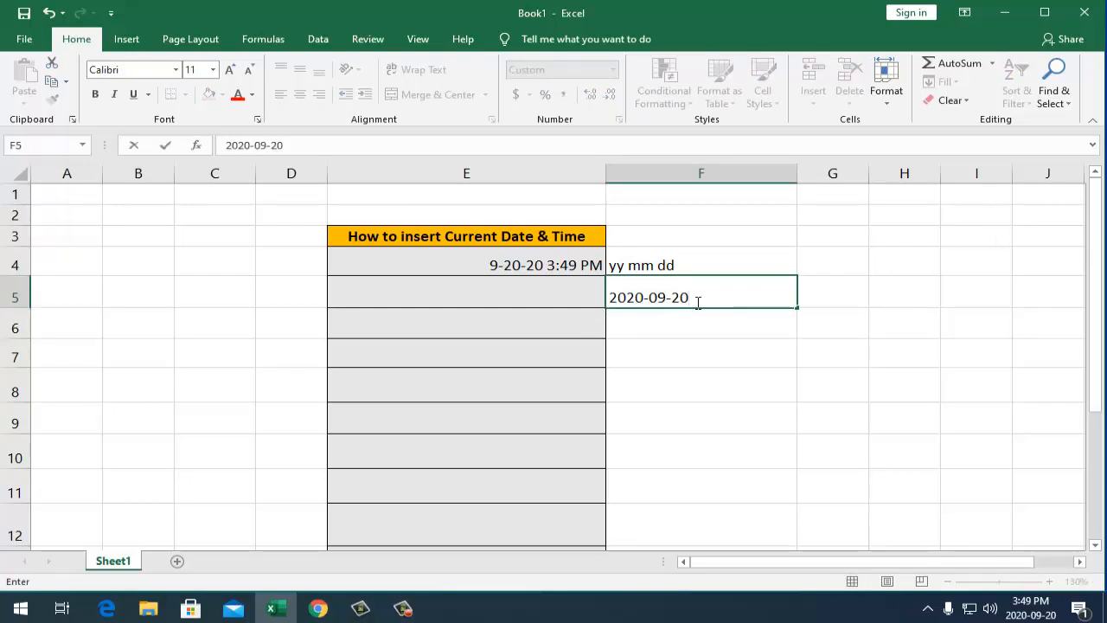
key(BackSpace)
key(BackSpace)
key(BackSpace)
key(BackSpace)
key(BackSpace)
key(BackSpace)
key(BackSpace)
key(BackSpace)
key(BackSpace)
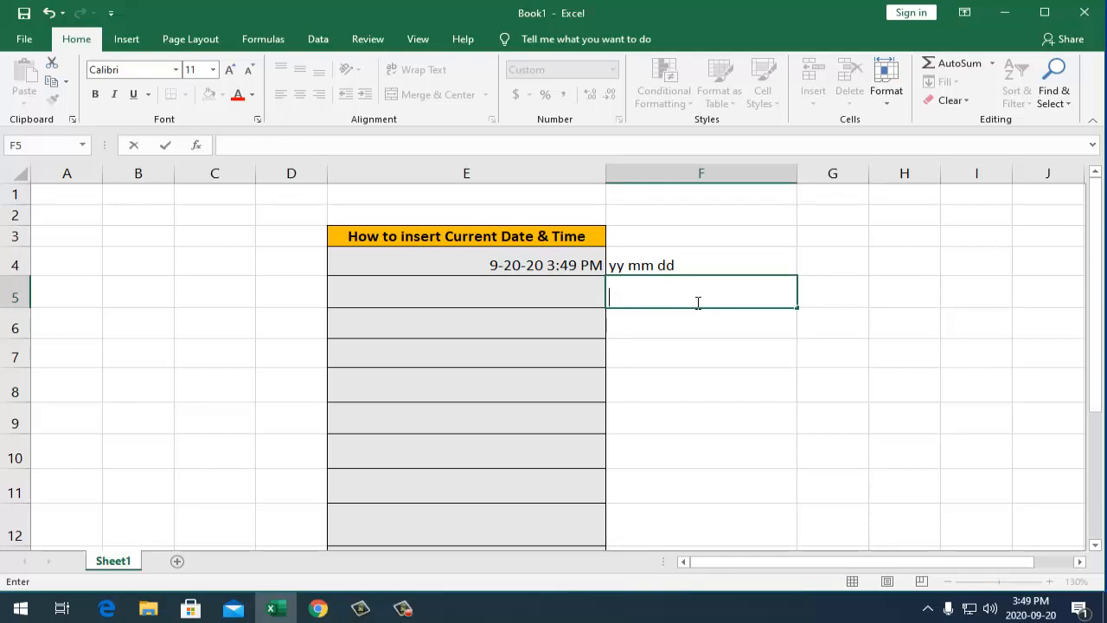
- Enter the current date in cell F5 as a fixed value and reselect the cell
key(ctrl+semicolon)
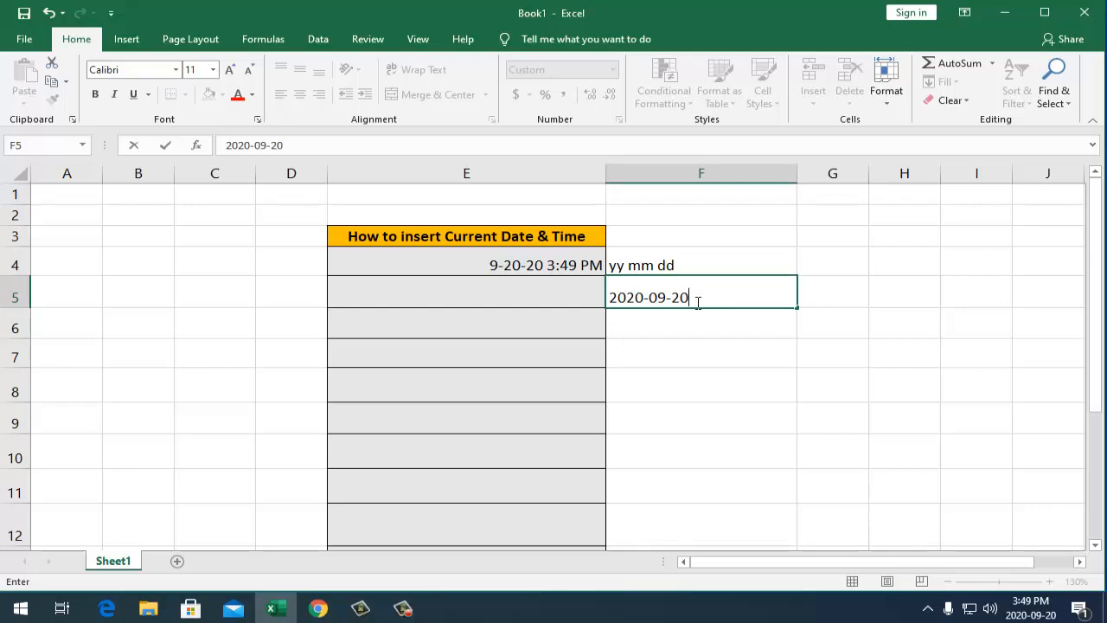
key(Return)
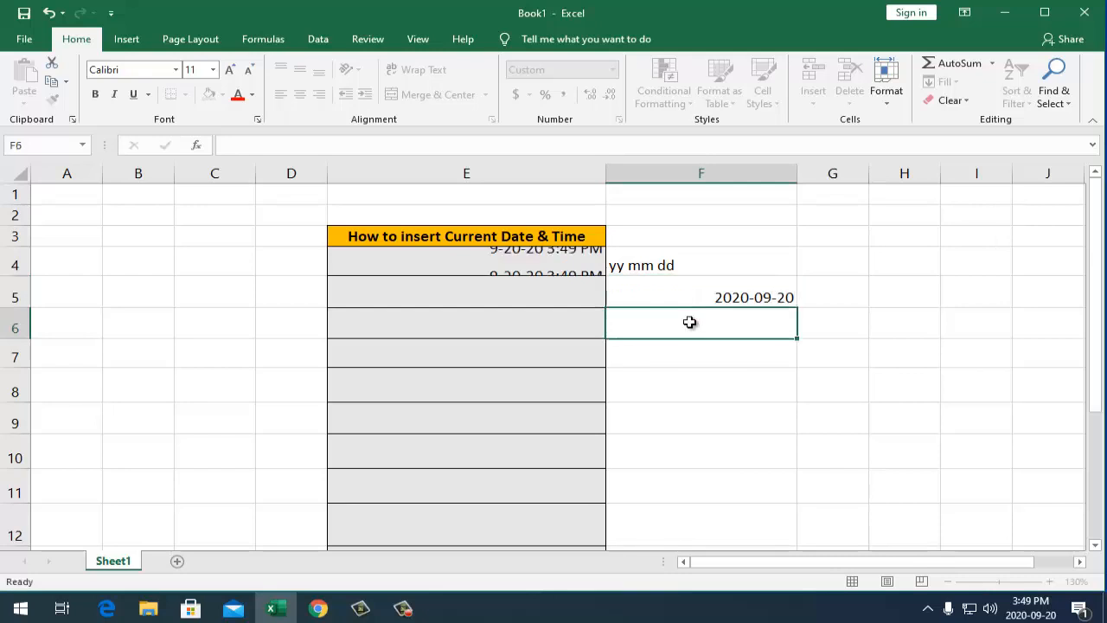
click(712, 297)
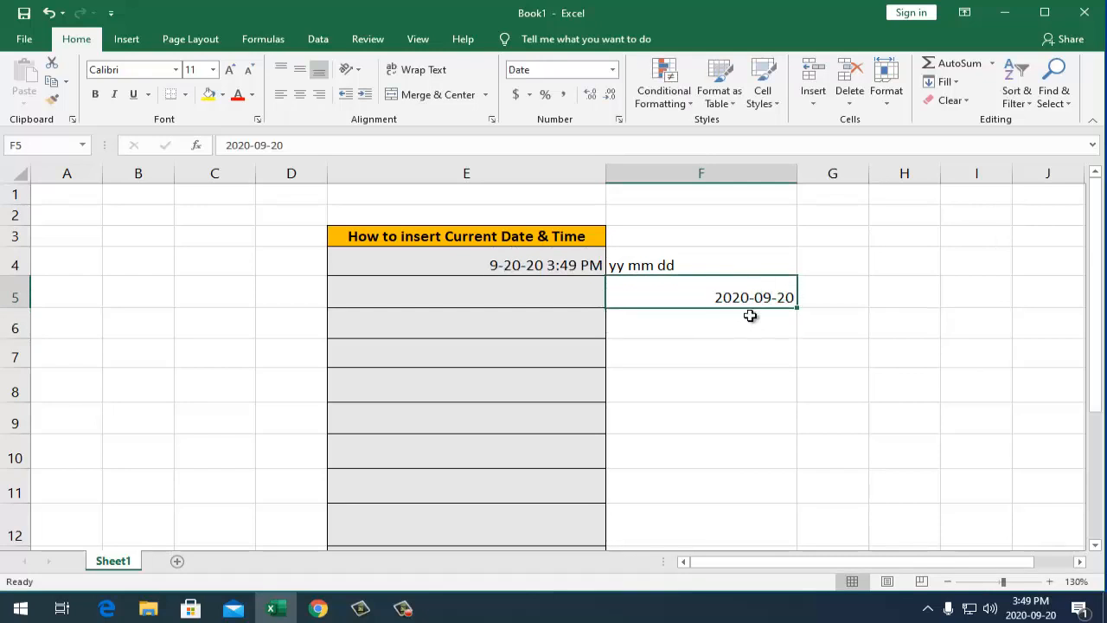
- Format cell F5 with the Date category's 3-14-12 type
right_click(705, 296)
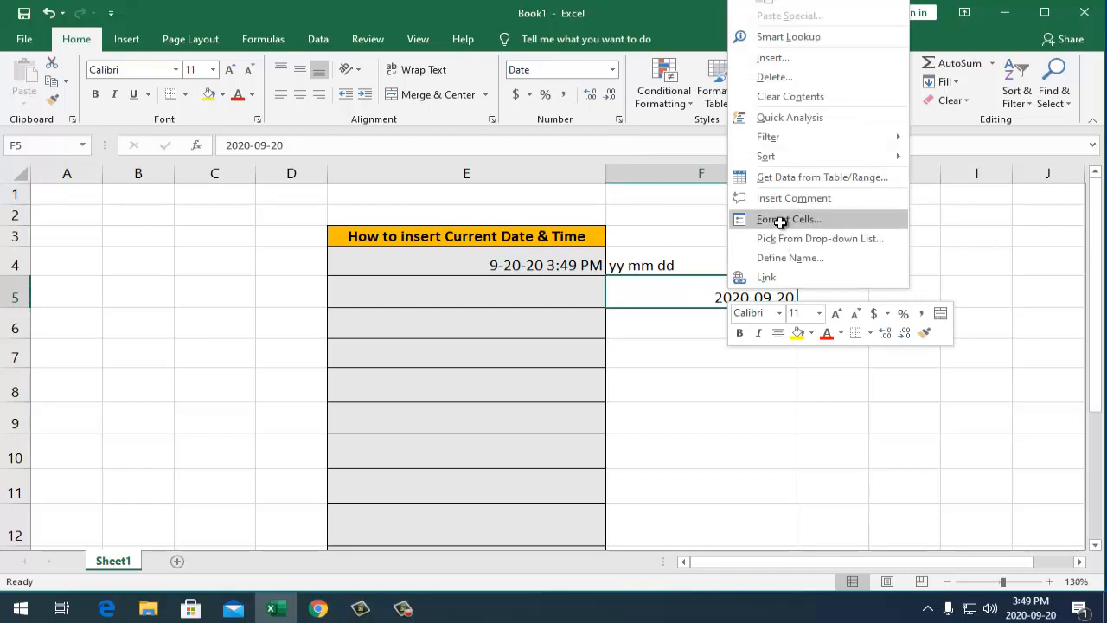
click(781, 219)
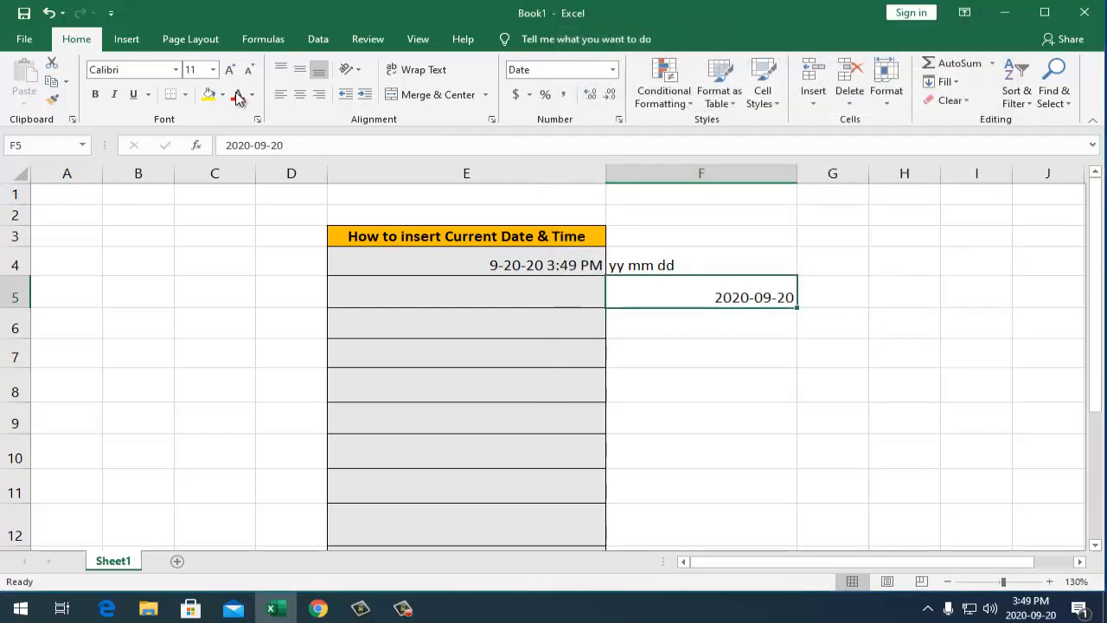
click(618, 120)
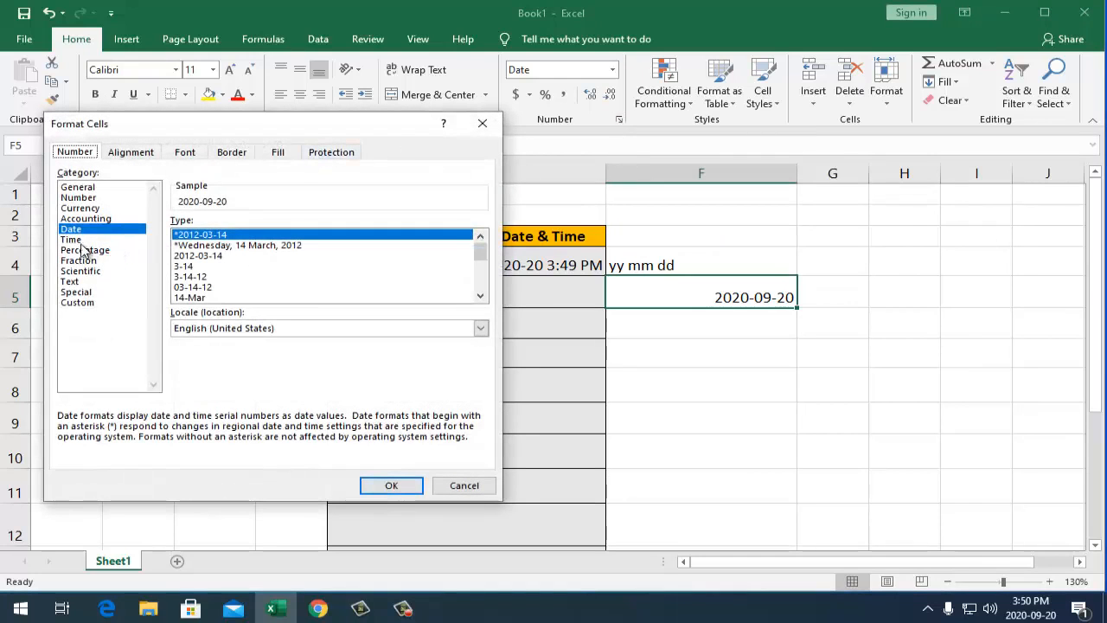
click(218, 256)
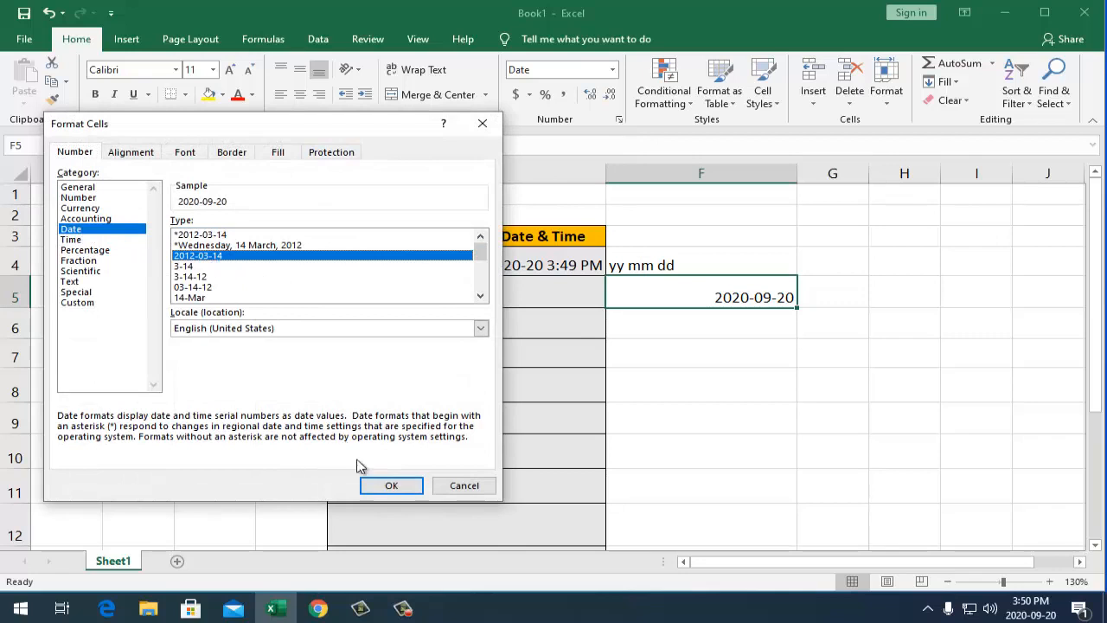
click(386, 487)
key(ctrl+1)
click(208, 276)
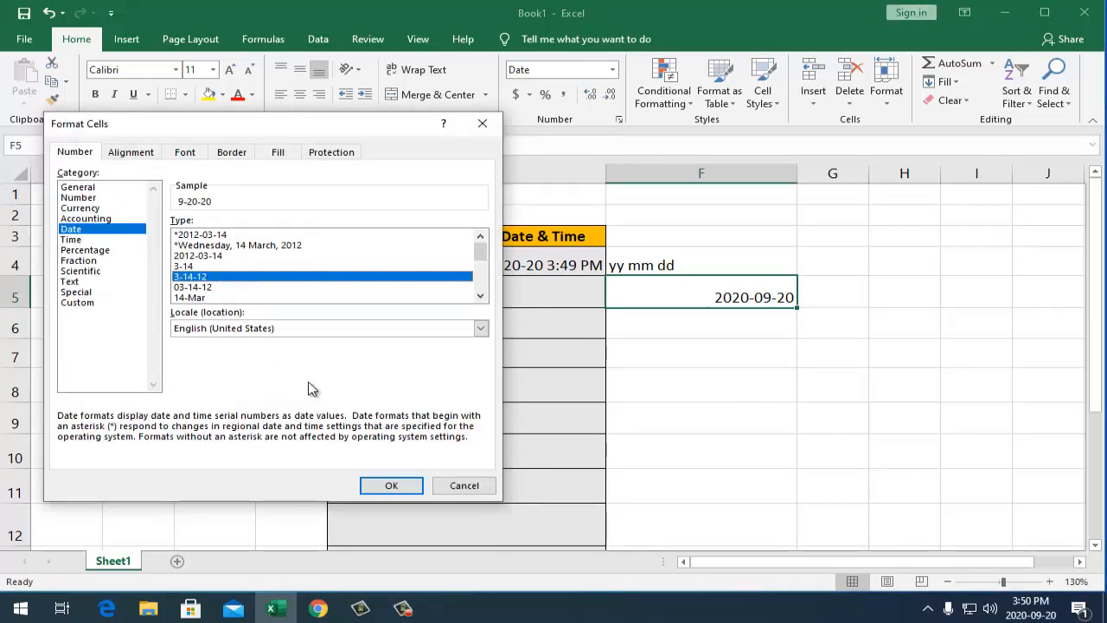
click(387, 488)
click(725, 366)
- Insert the current time in cell F6 as a fixed value
click(717, 321)
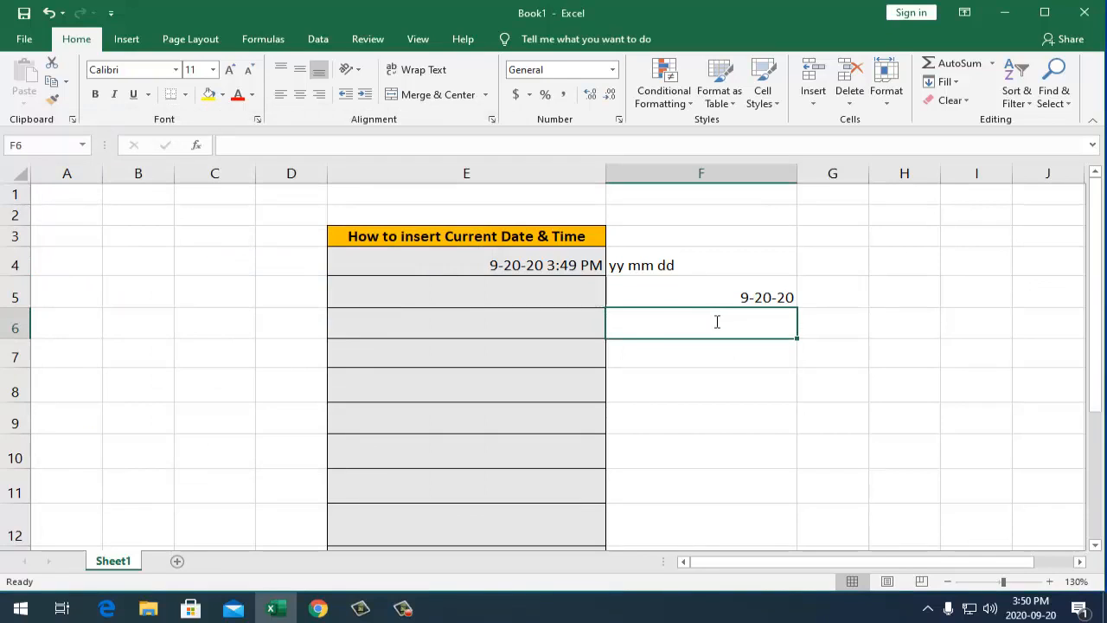
key(ctrl+shift+semicolon)
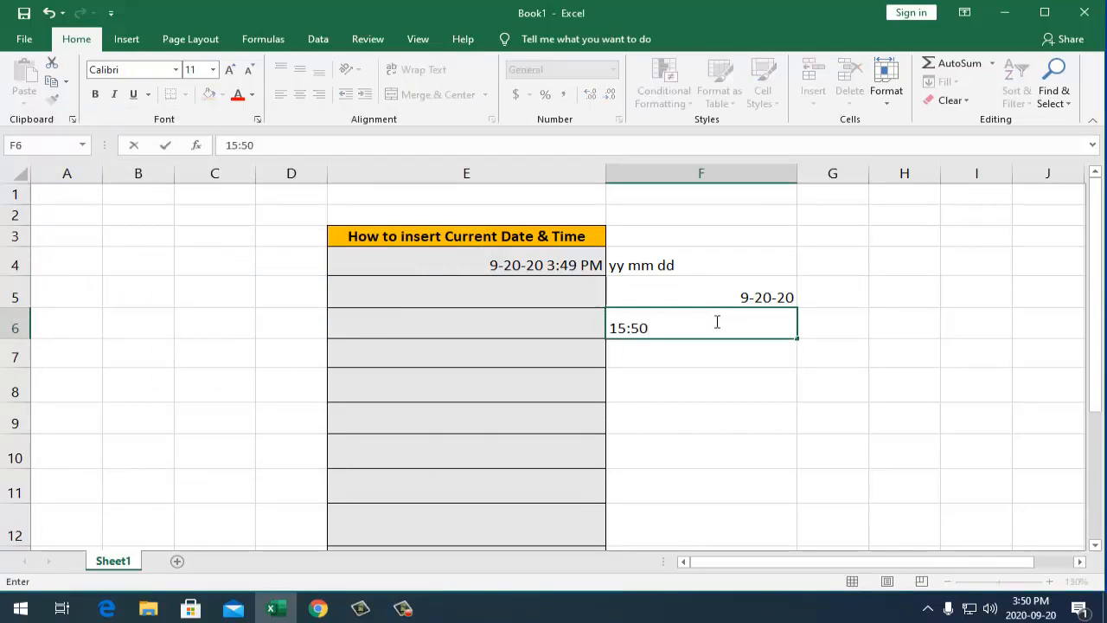
key(Return)
- Format the time in cell F6 with the Custom category's mm:ss type
click(716, 320)
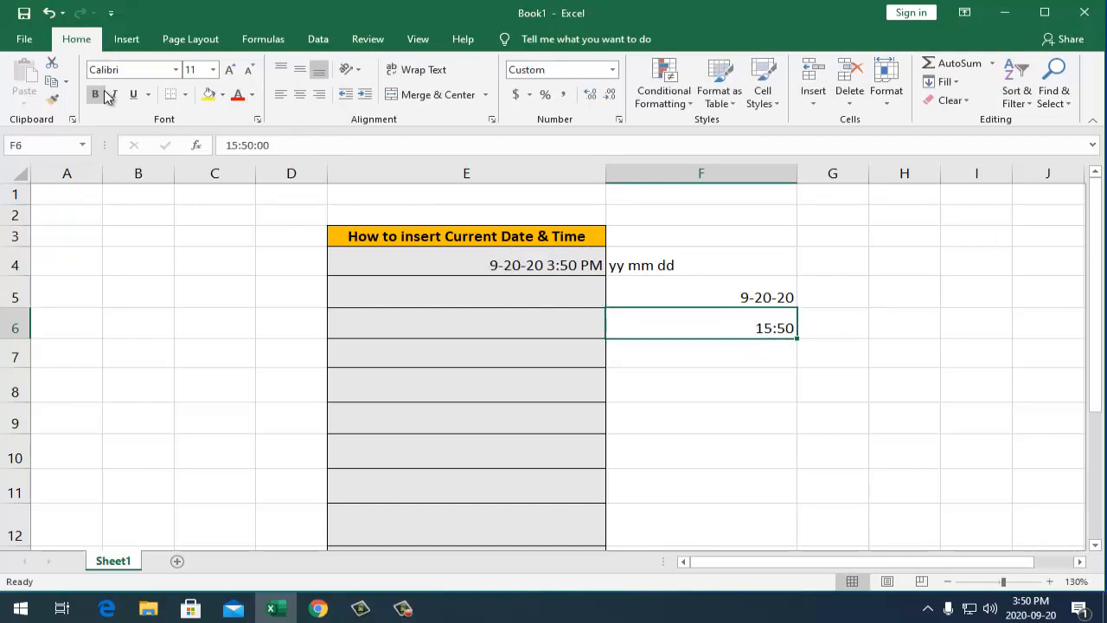
click(619, 123)
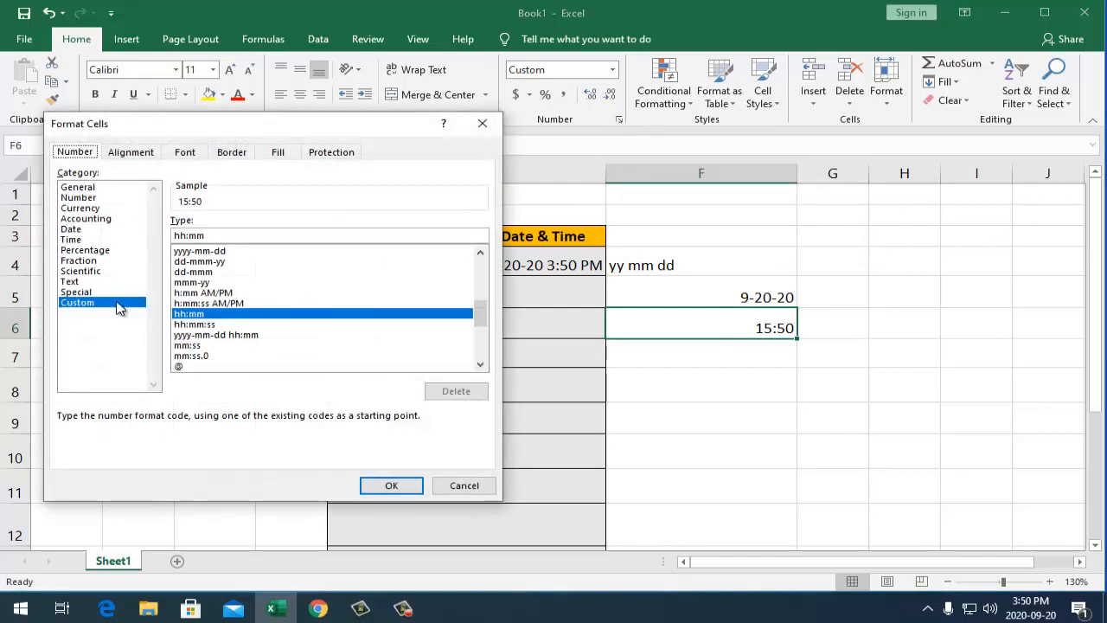
click(71, 240)
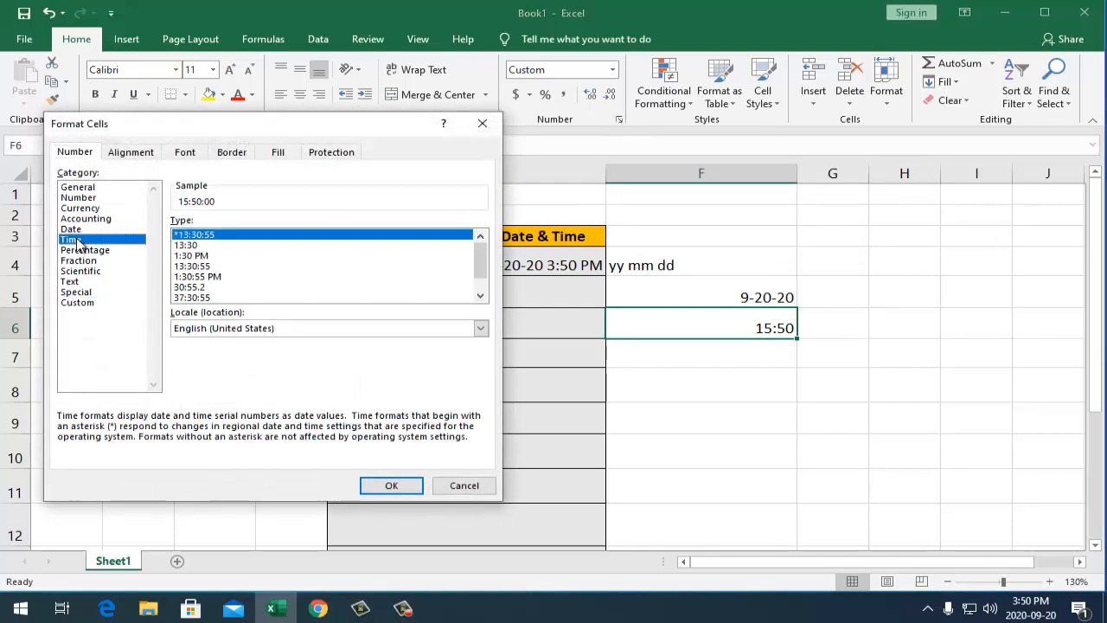
click(198, 277)
scroll(273, 298, down, 1)
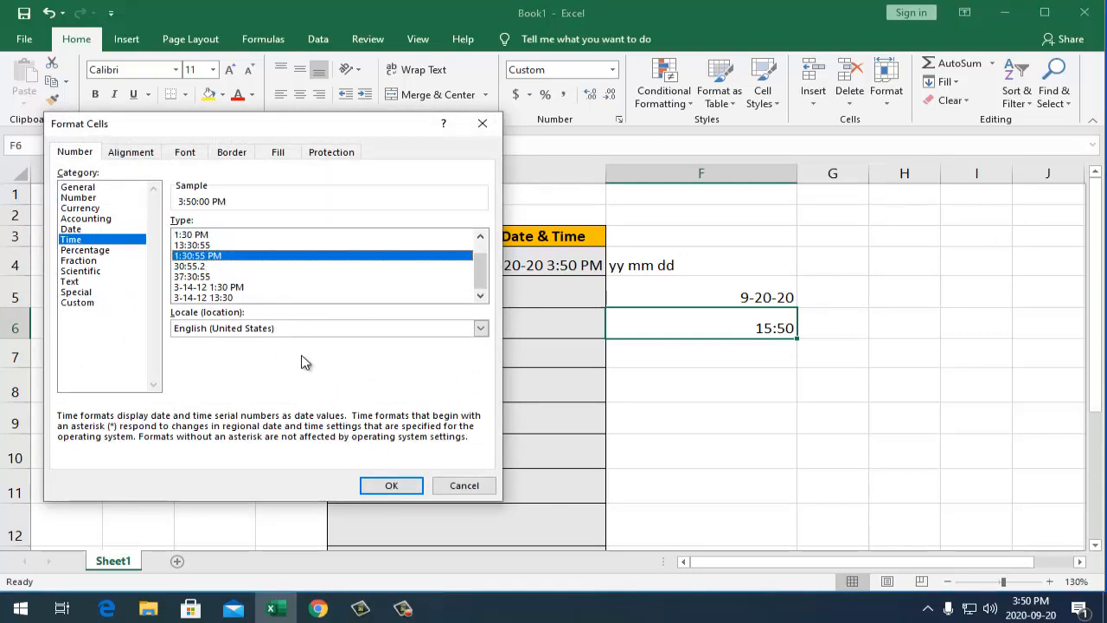
click(255, 298)
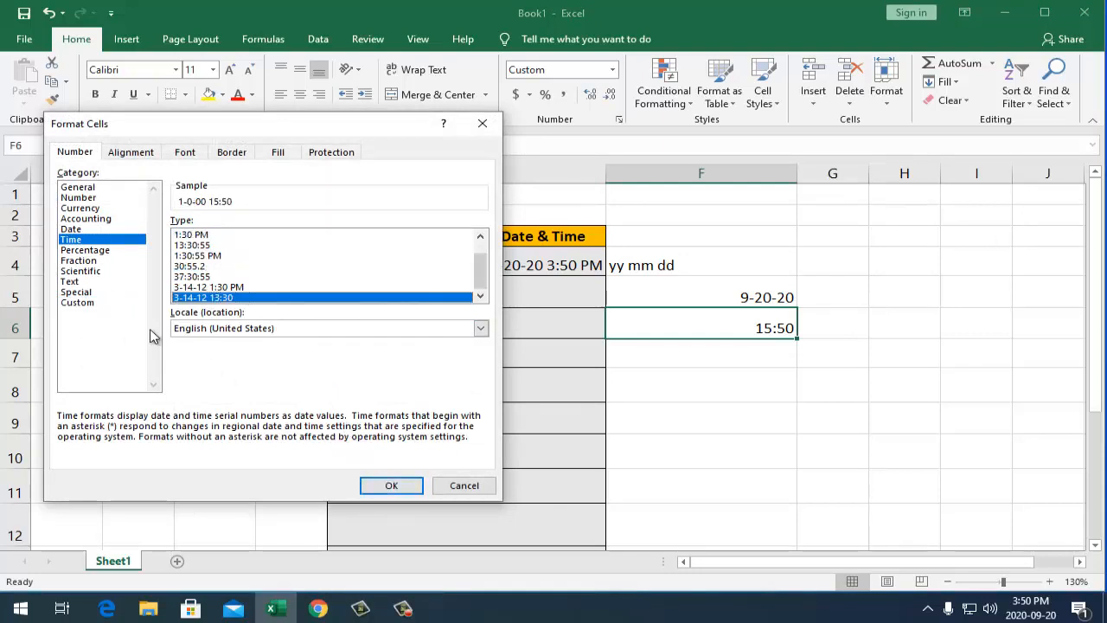
click(89, 303)
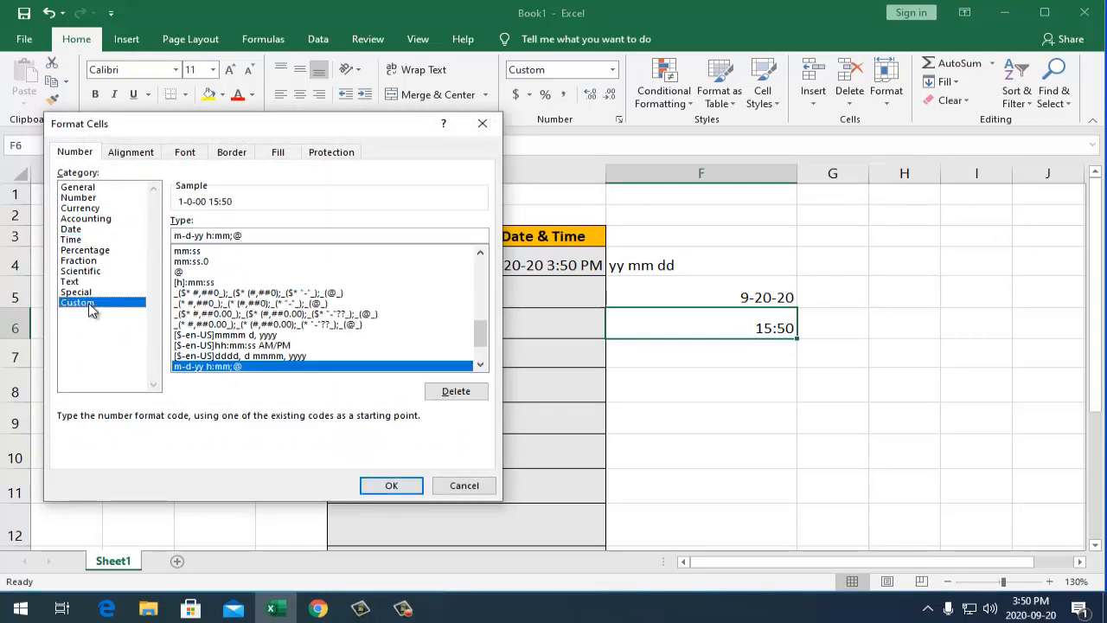
click(247, 314)
click(206, 261)
click(201, 251)
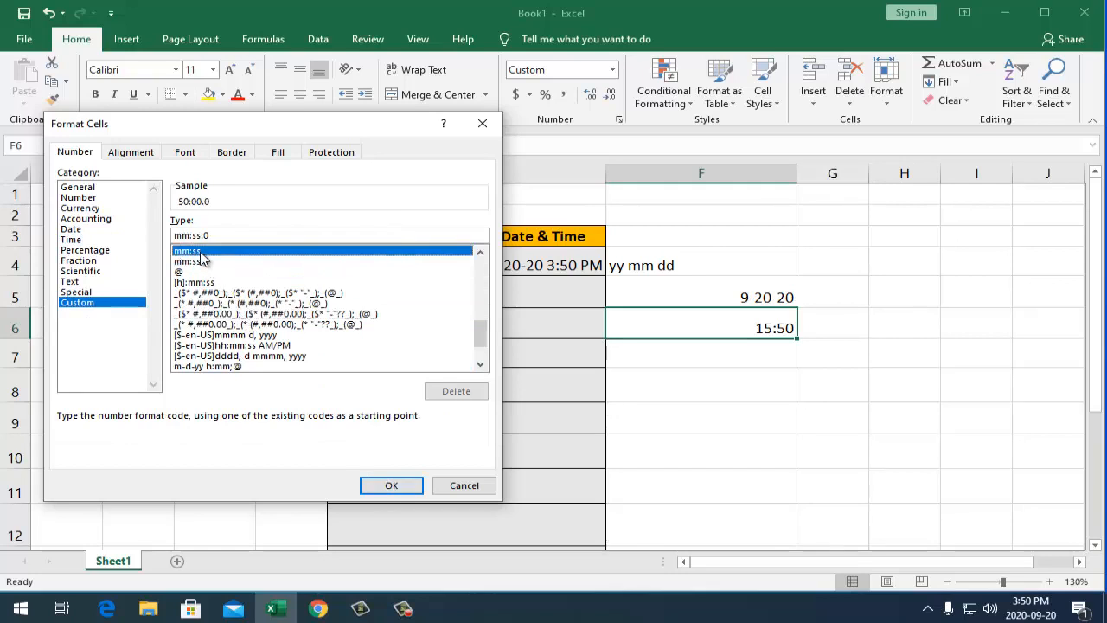
click(394, 486)
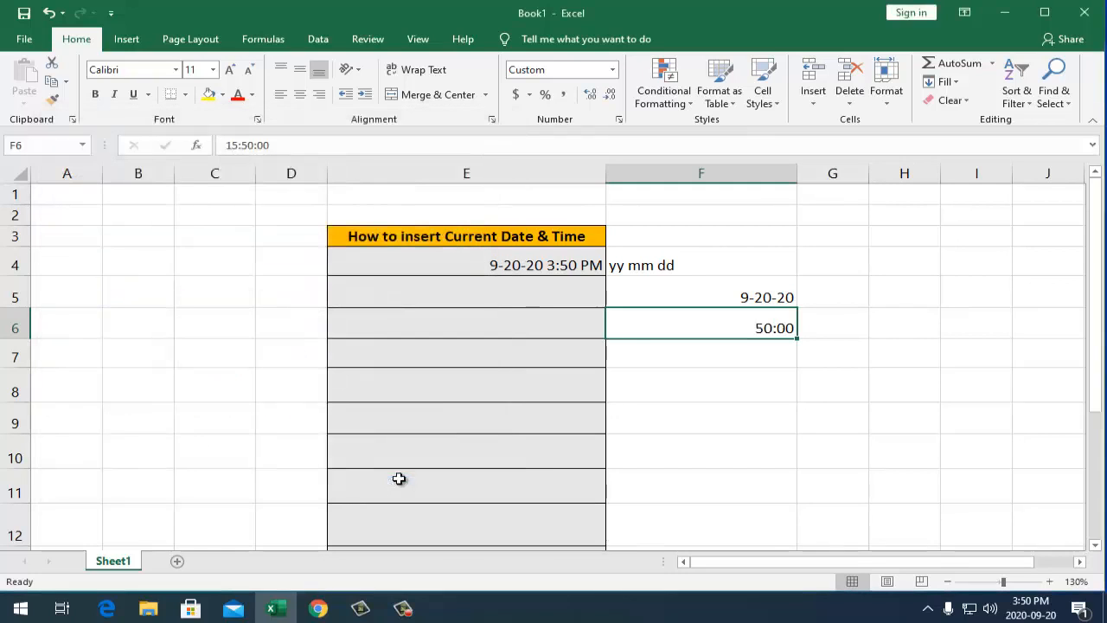
- Format cell F6 with the Time category's 1:30:55 PM type
right_click(741, 329)
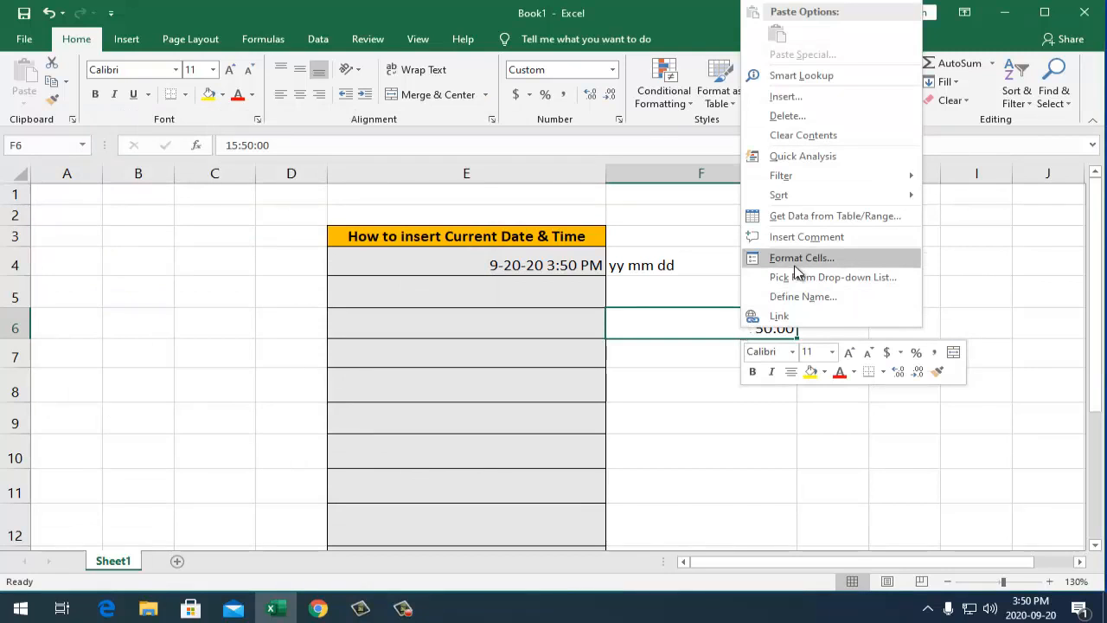
click(795, 267)
drag(700, 85, 223, 185)
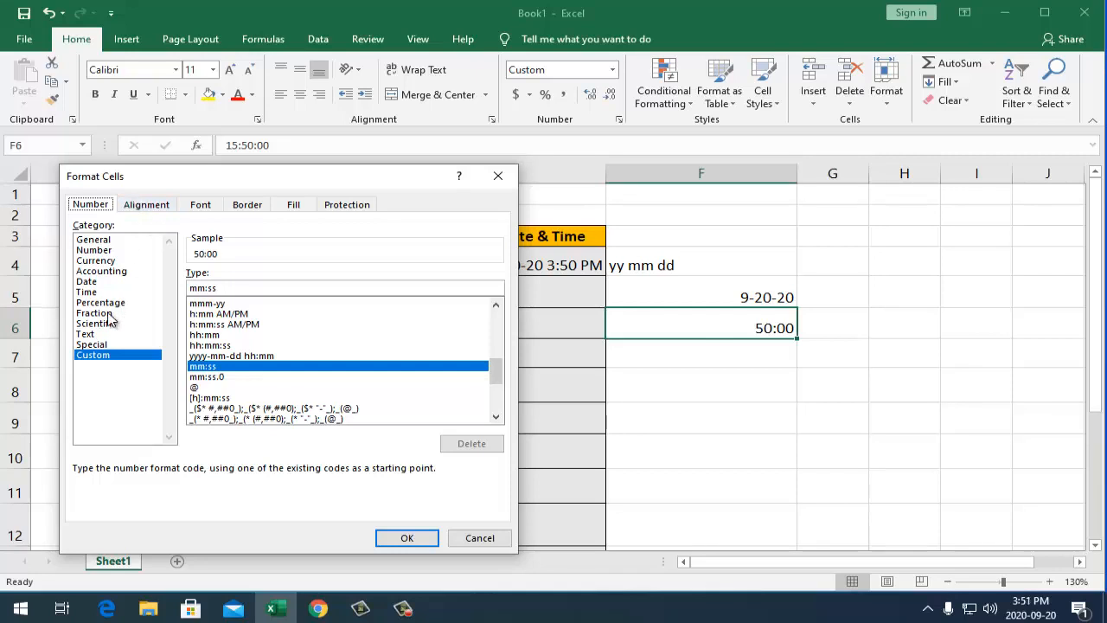
click(87, 291)
click(226, 349)
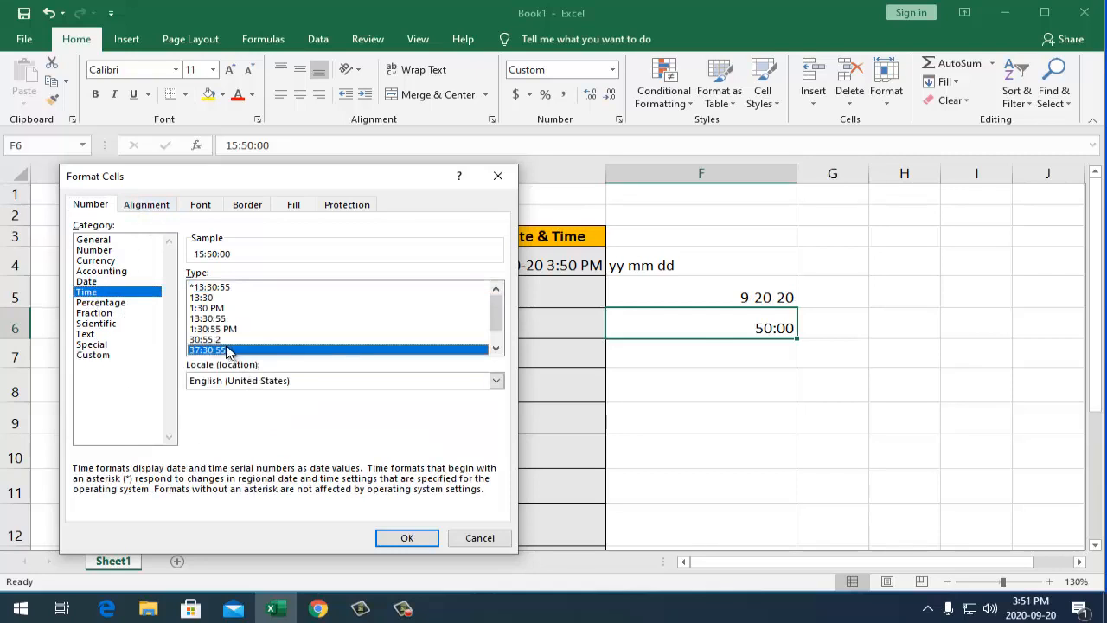
click(216, 328)
click(403, 538)
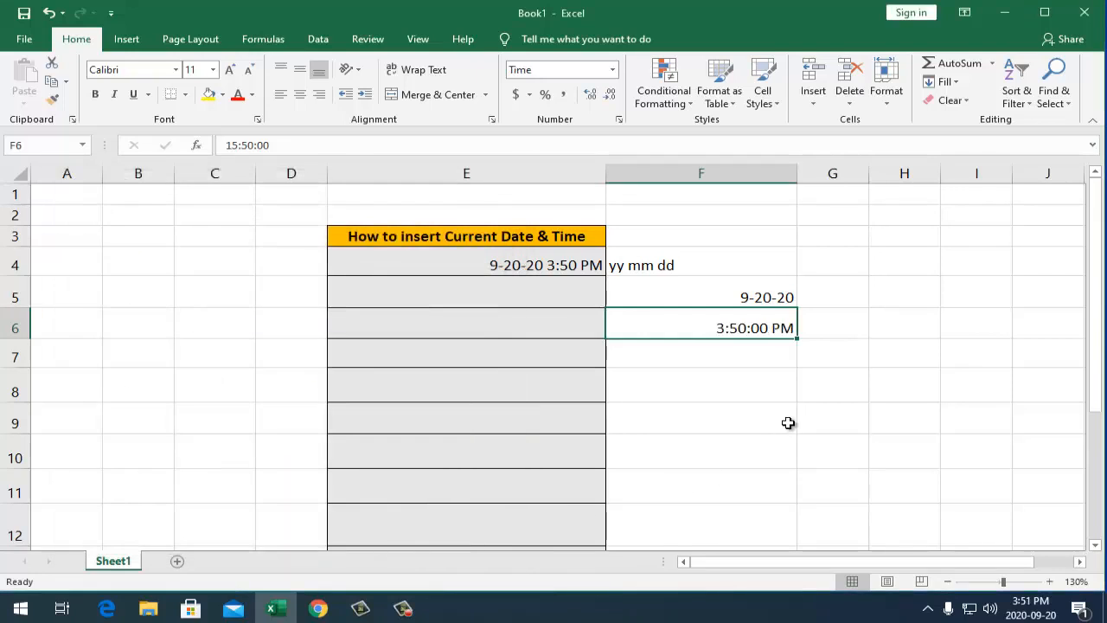
click(788, 423)
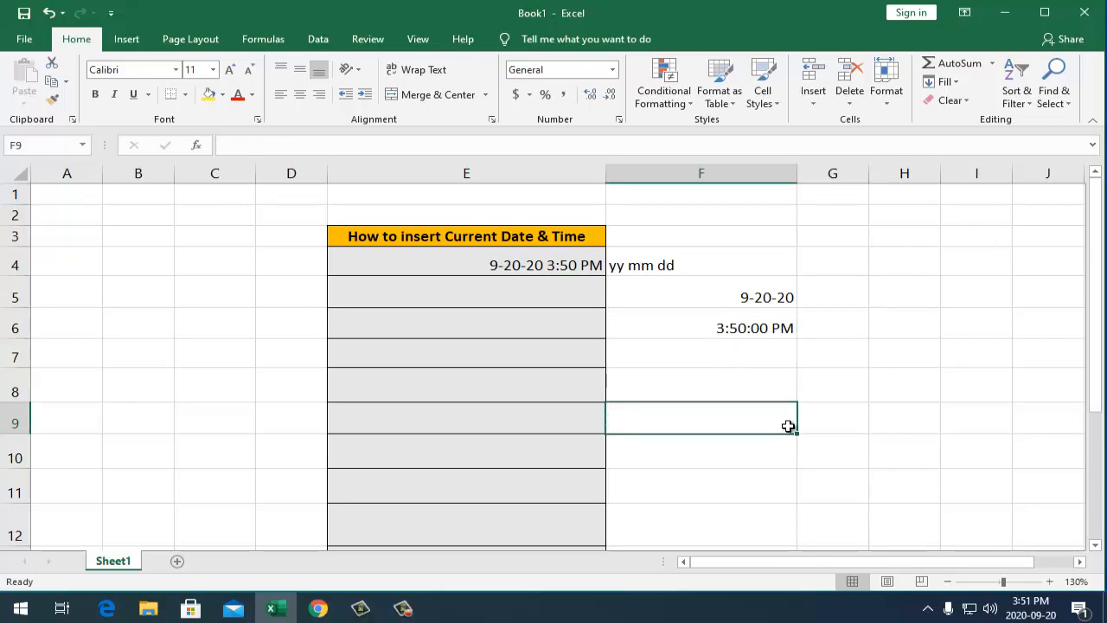
- Compare the fixed date and time in cells F5 and F6 with the NOW formula in cell E4
click(772, 360)
click(761, 299)
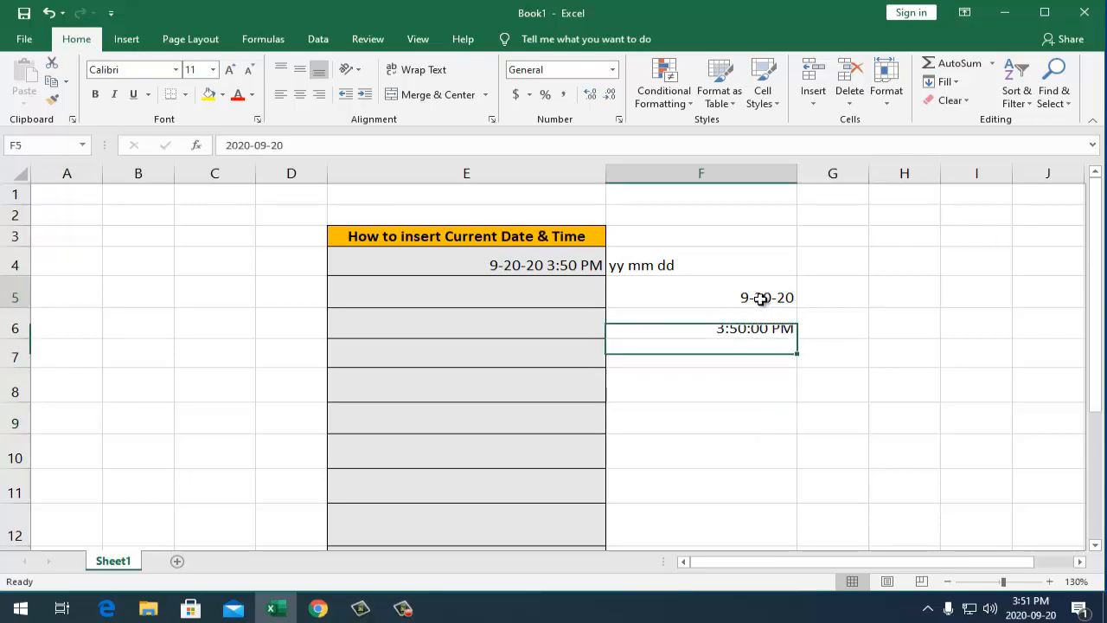
click(752, 326)
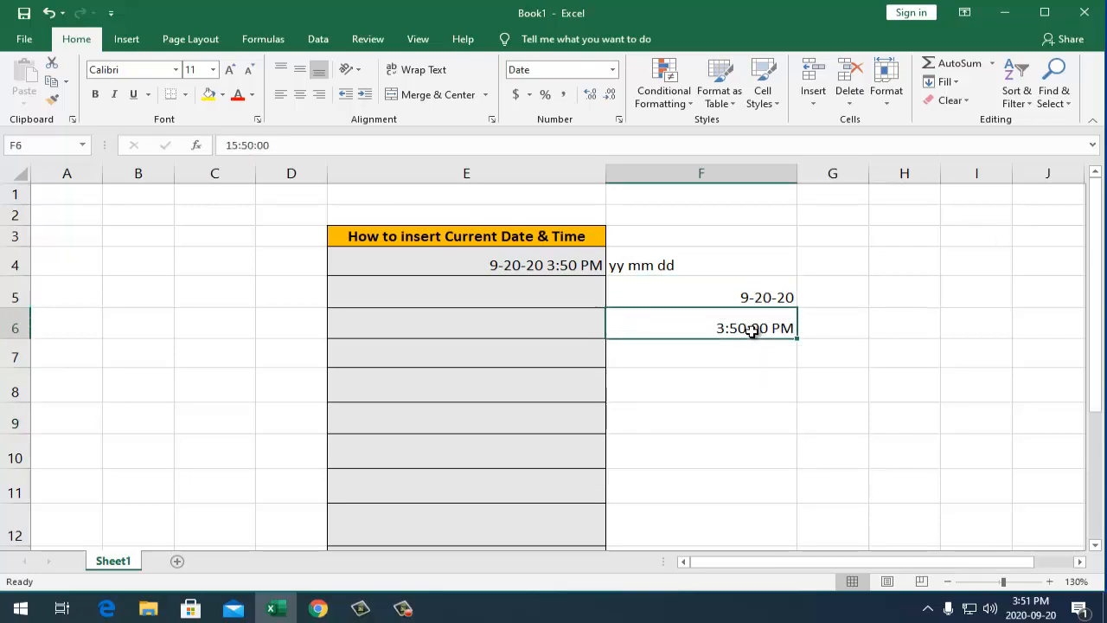
click(545, 263)
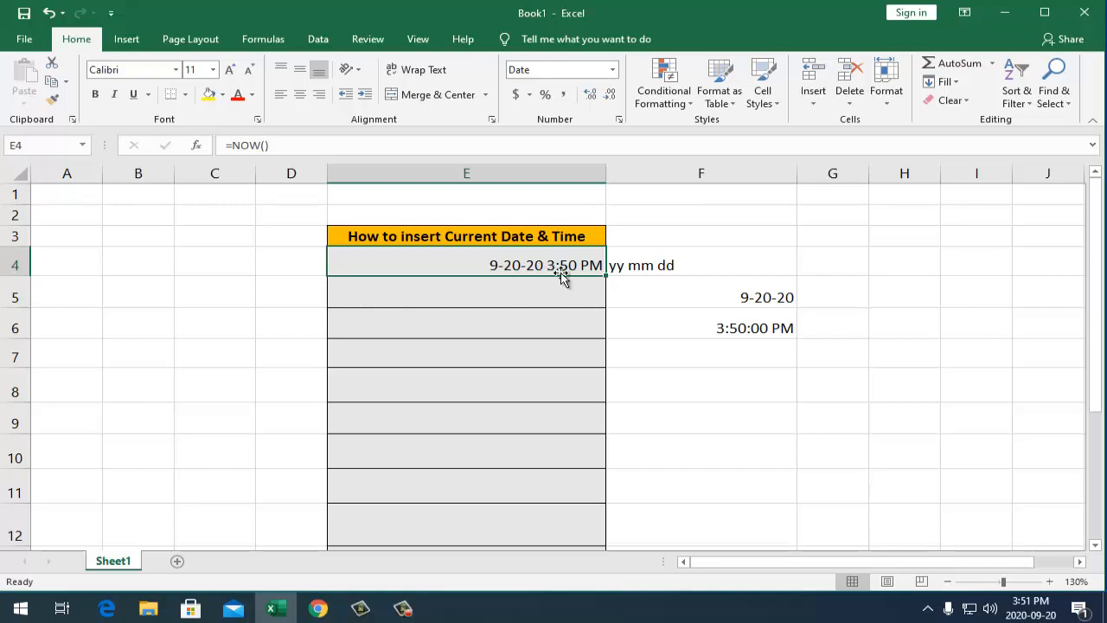
click(735, 329)
click(747, 300)
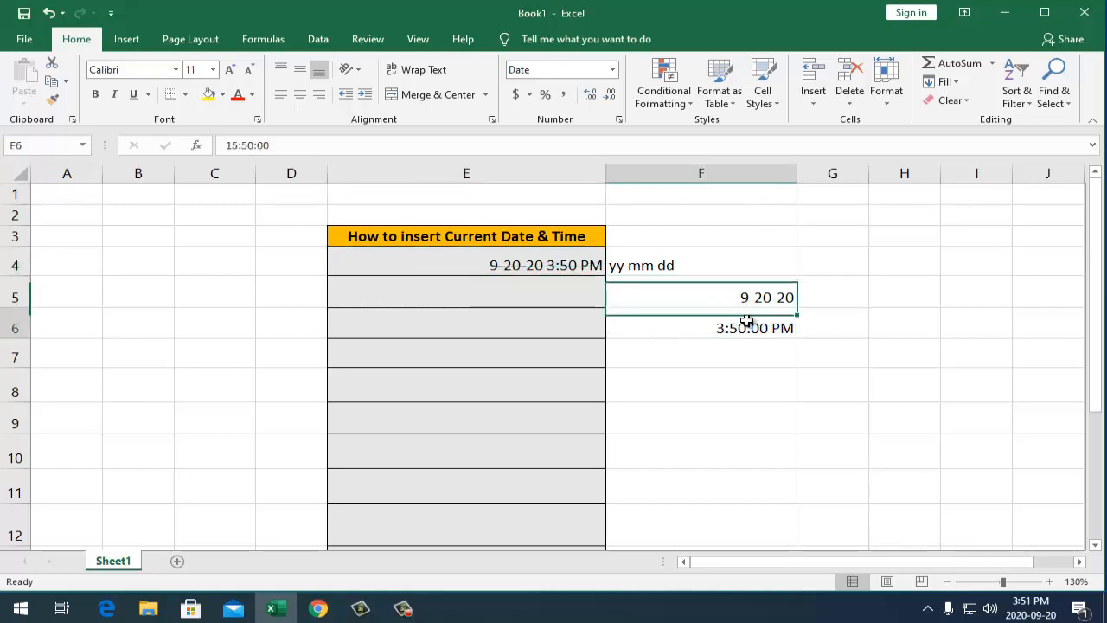
click(744, 314)
click(744, 299)
click(742, 313)
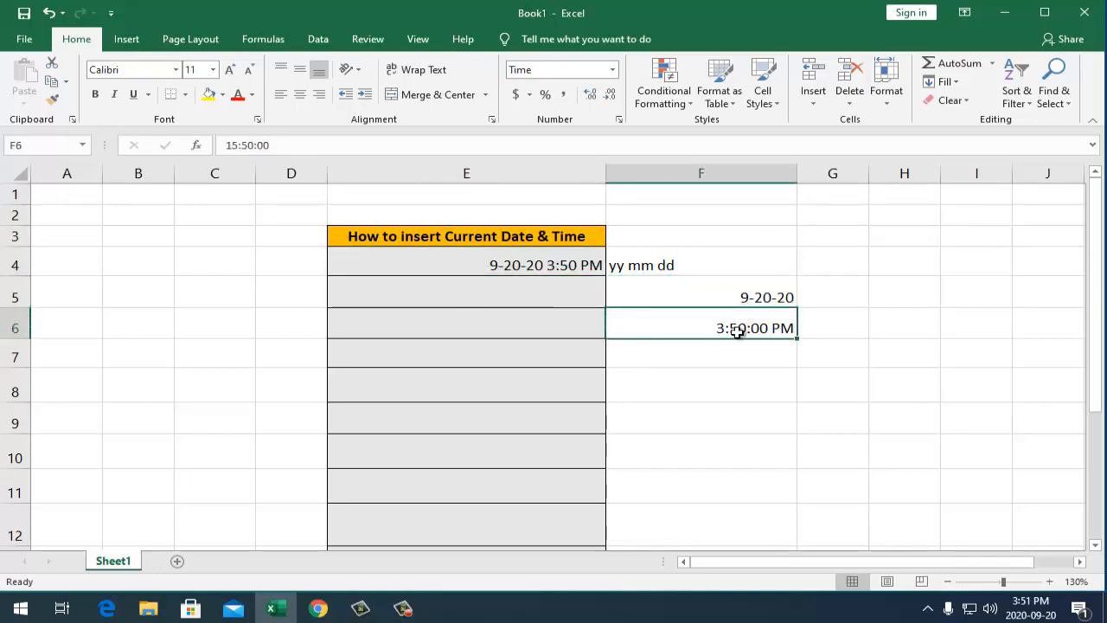
click(725, 301)
drag(725, 302, 724, 314)
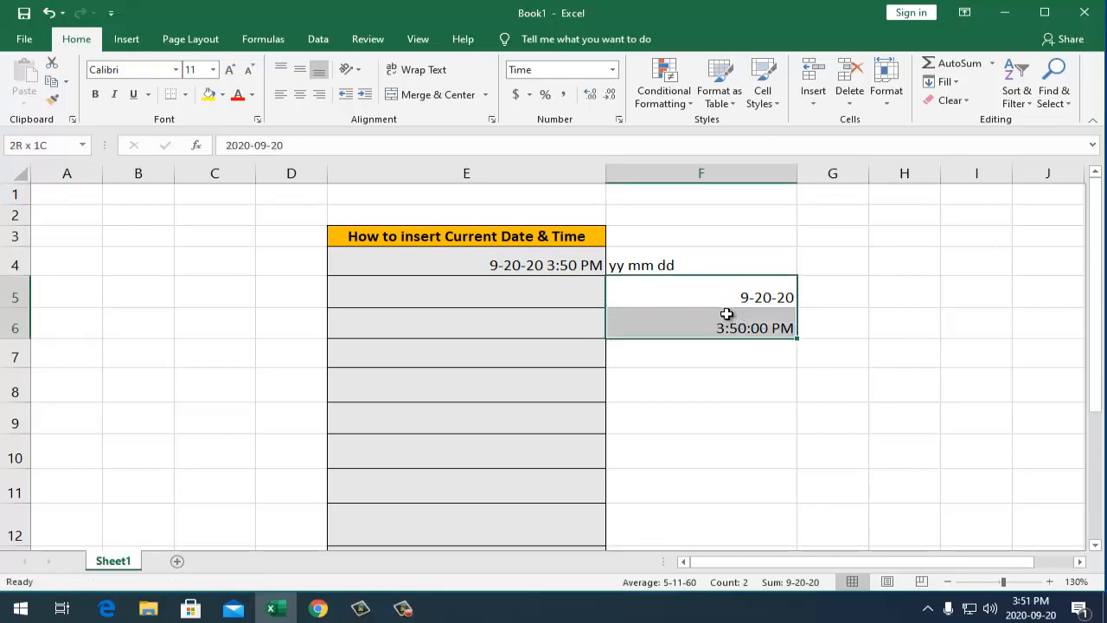
click(726, 358)
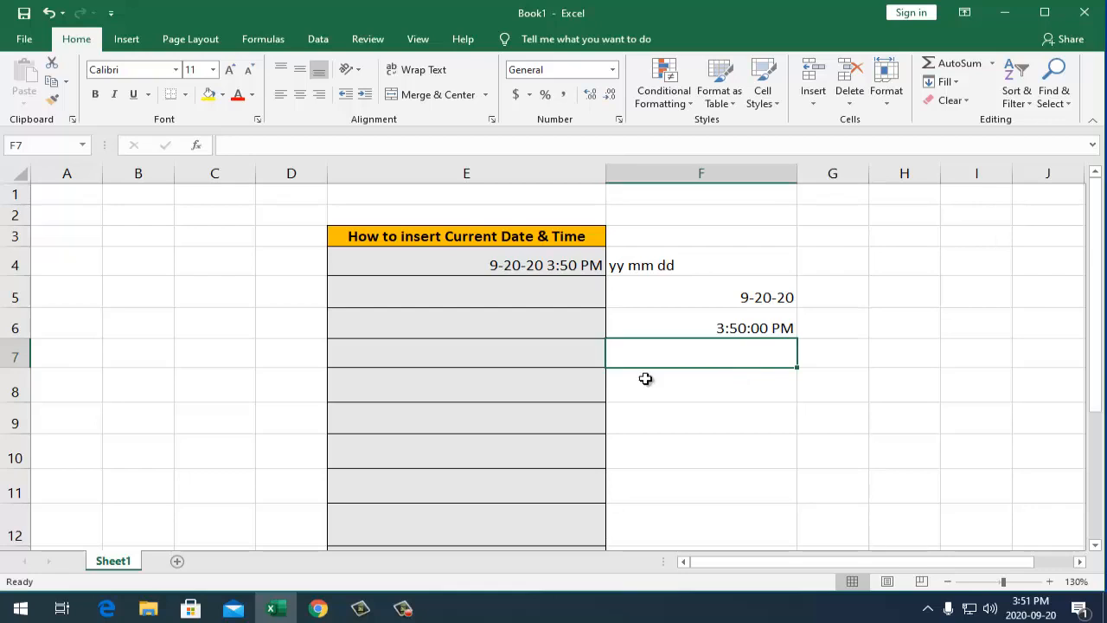
click(541, 372)
click(428, 303)
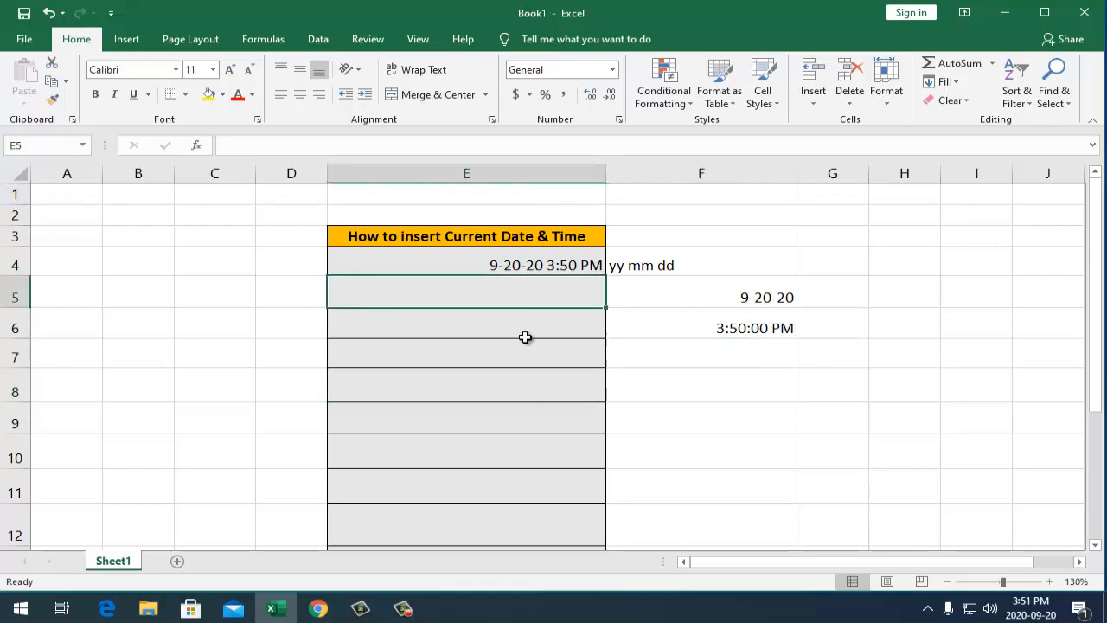
- Re-enter the NOW formula in cell E4 to refresh its date and time
double_click(549, 267)
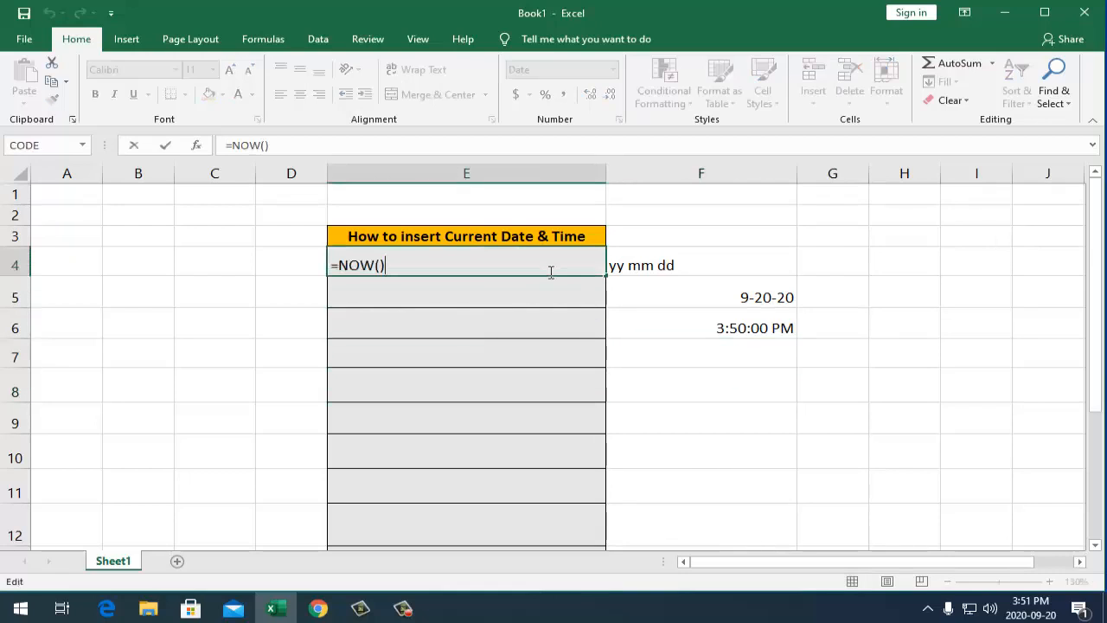
key(Return)
click(675, 348)
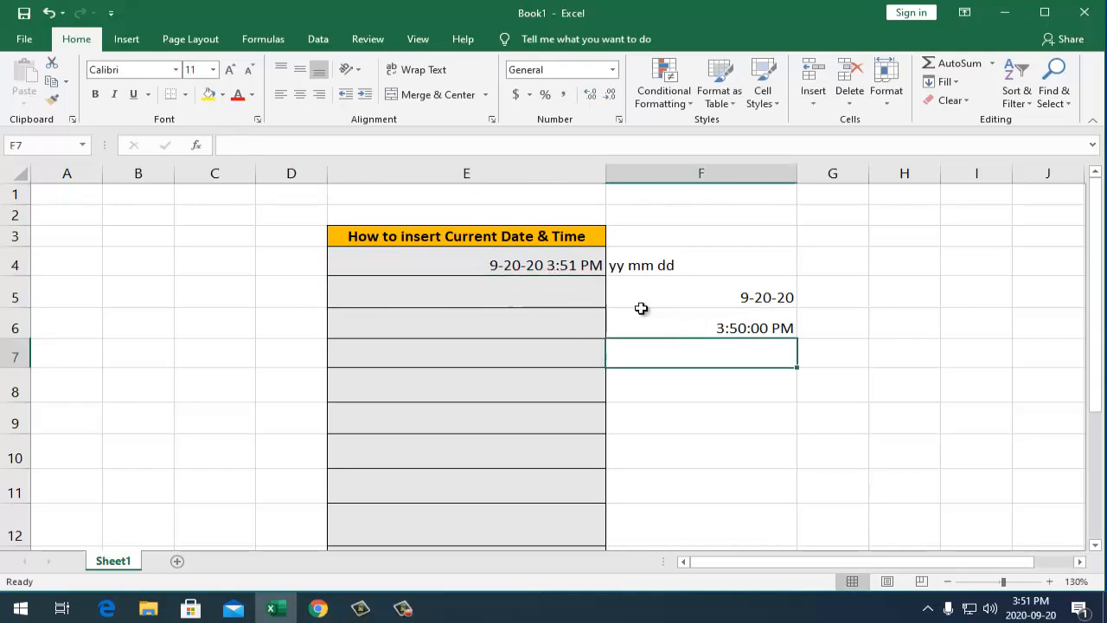
click(551, 263)
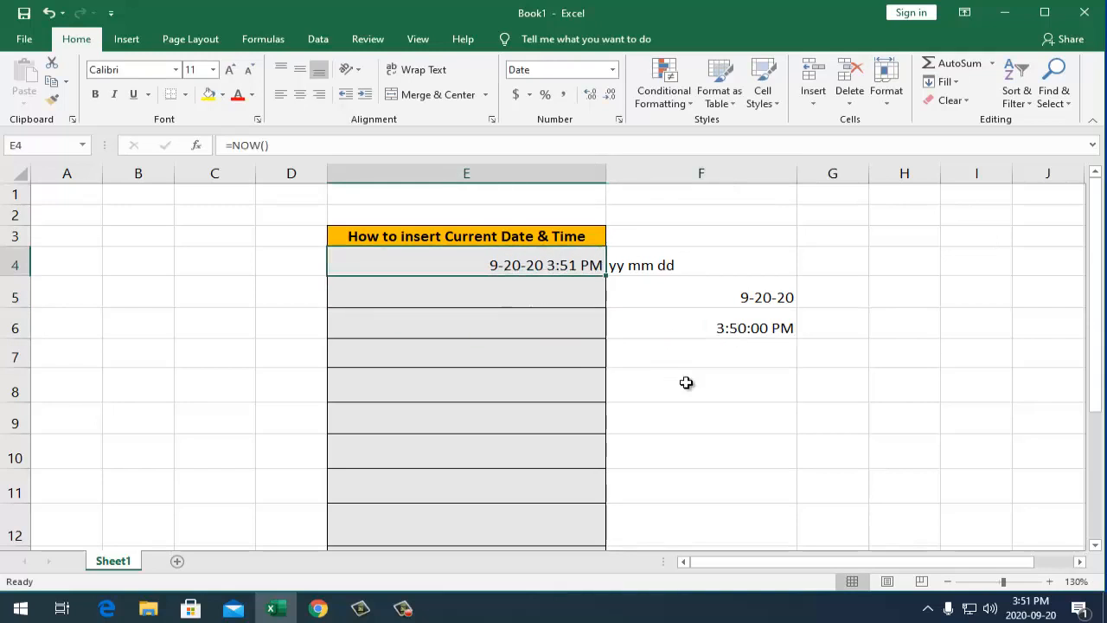
click(639, 343)
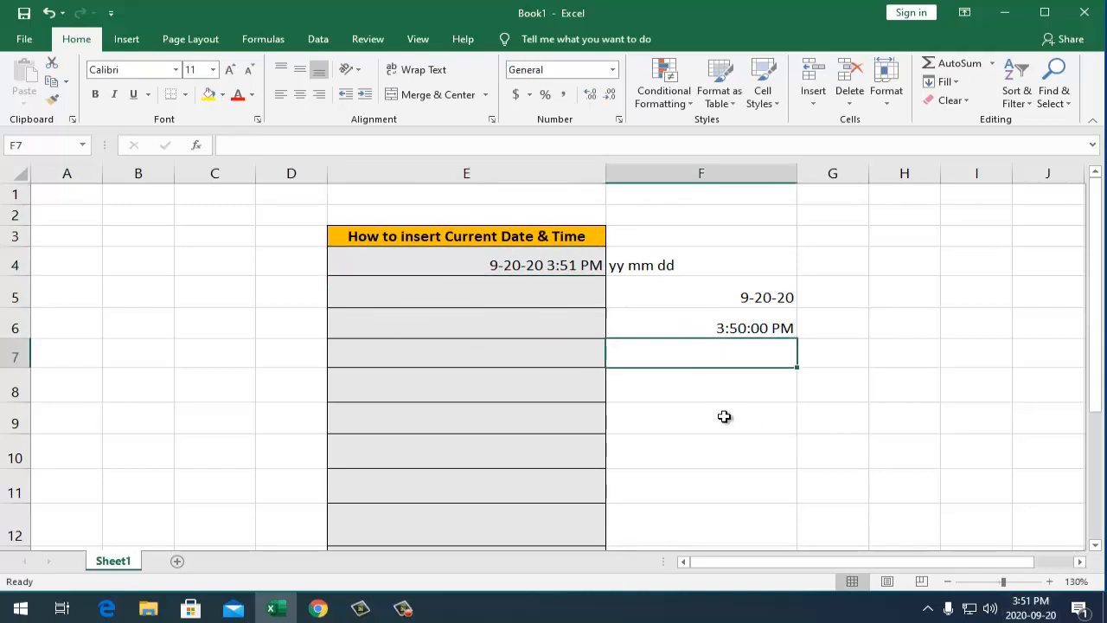
click(571, 267)
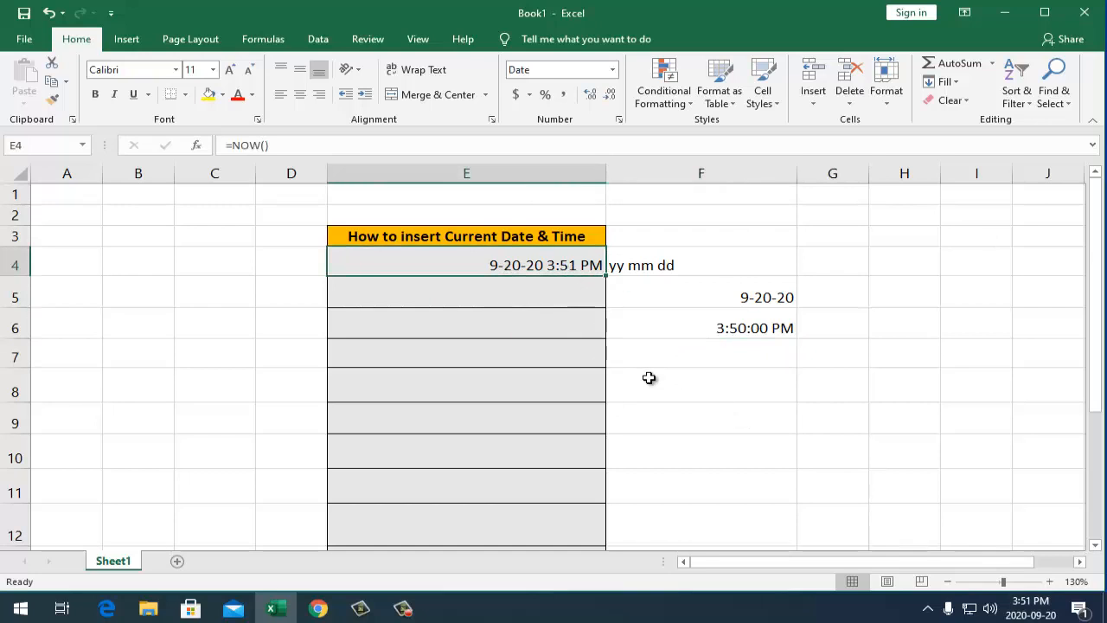
click(151, 355)
click(762, 389)
click(353, 351)
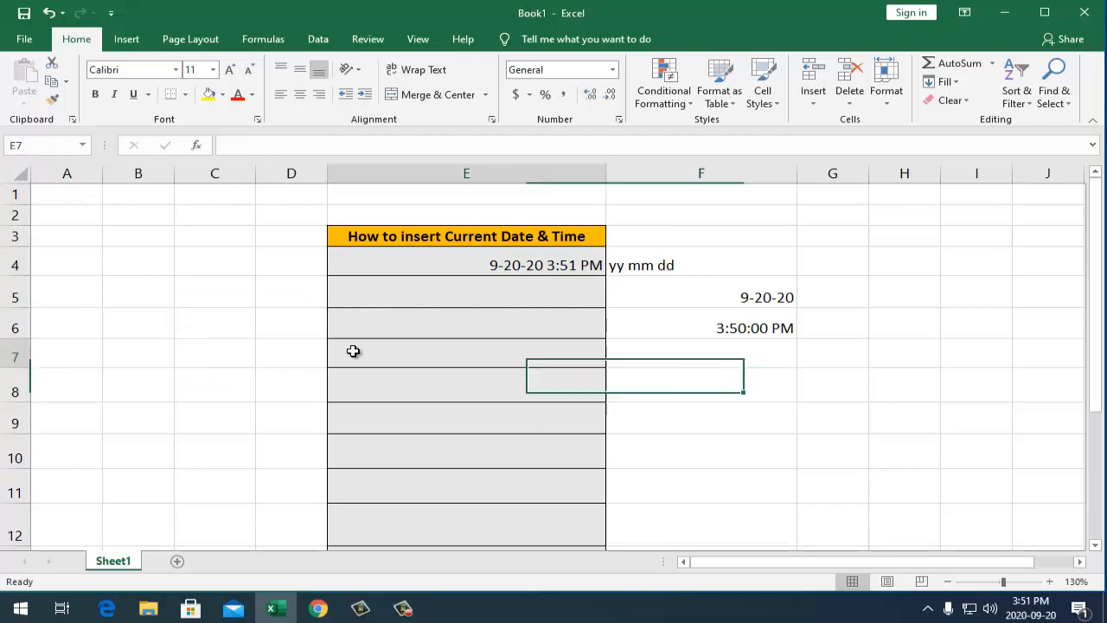
click(261, 327)
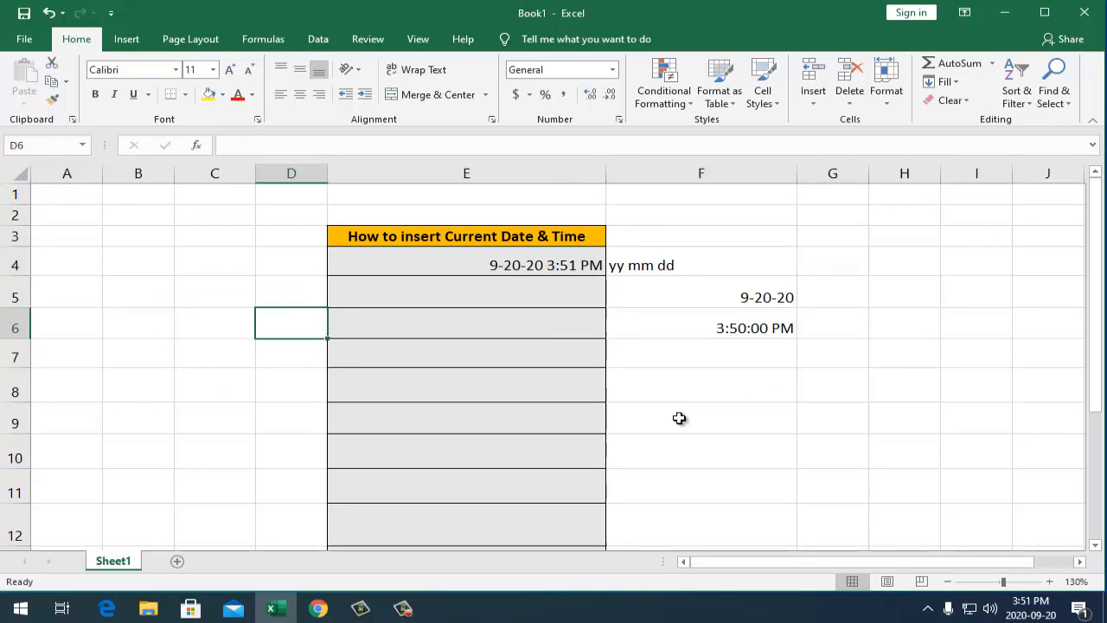